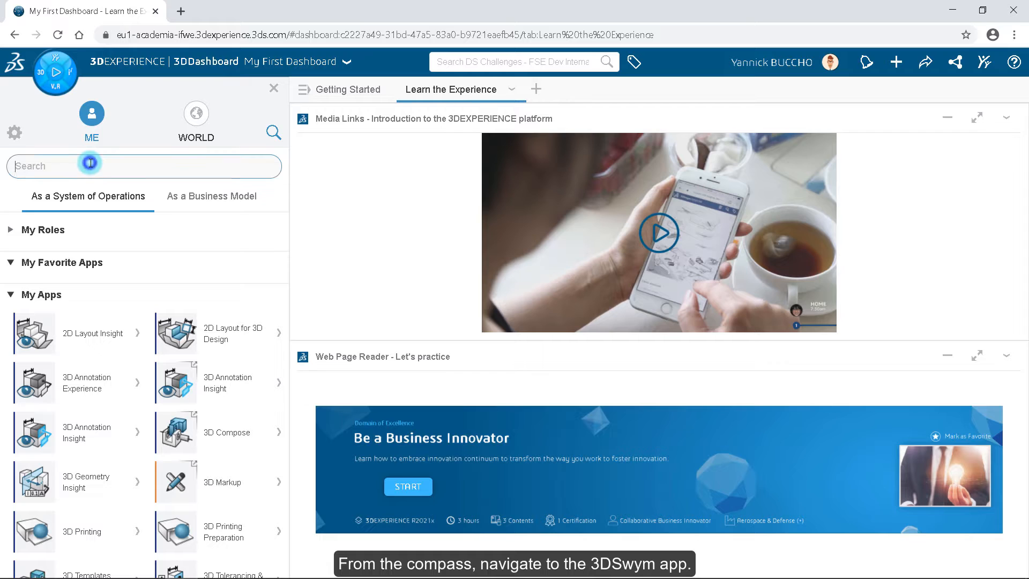
Step: Launch the 3DSwym app from the compass on the DS Challenges - Sponsorship - India tenant
{"action": "type", "text": "3DSwym"}
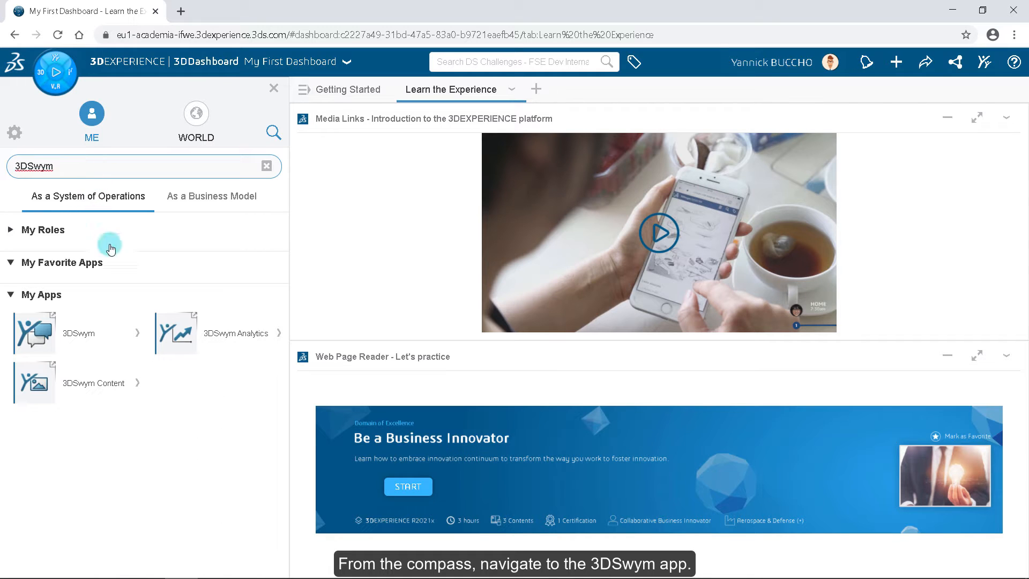
{"action": "left_click", "coordinate": [138, 335]}
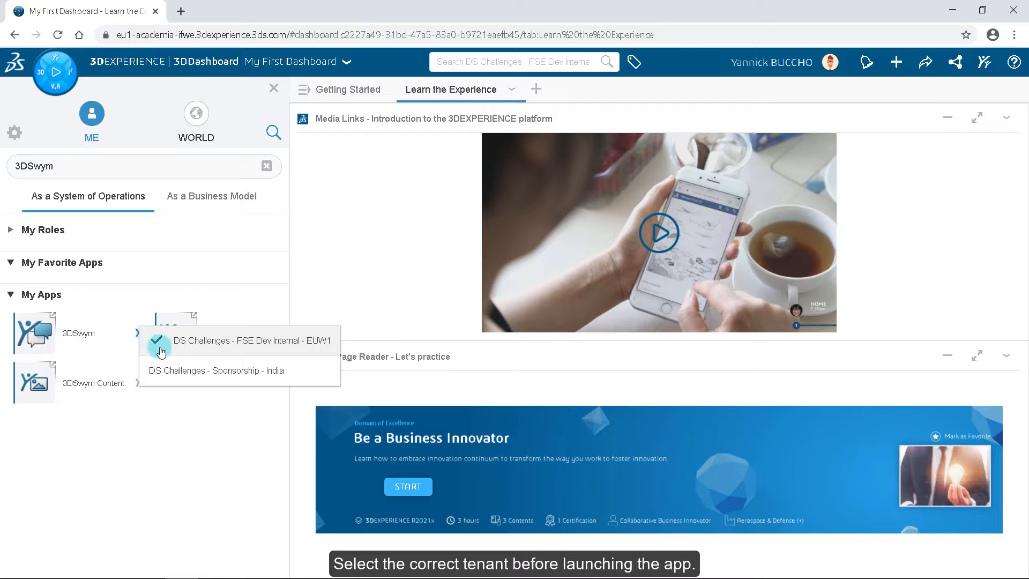
{"action": "left_click", "coordinate": [171, 374]}
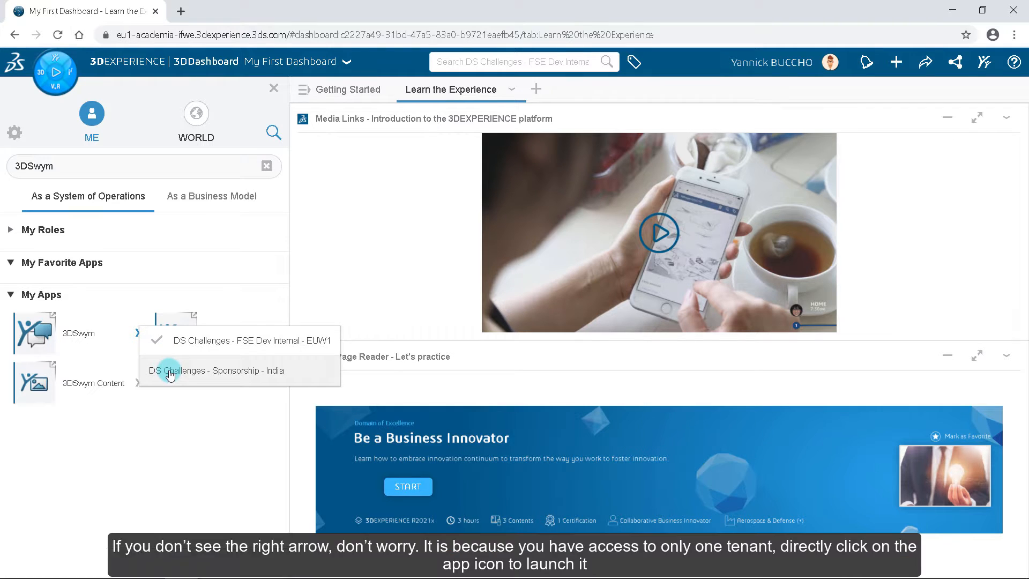
{"action": "left_click", "coordinate": [80, 333]}
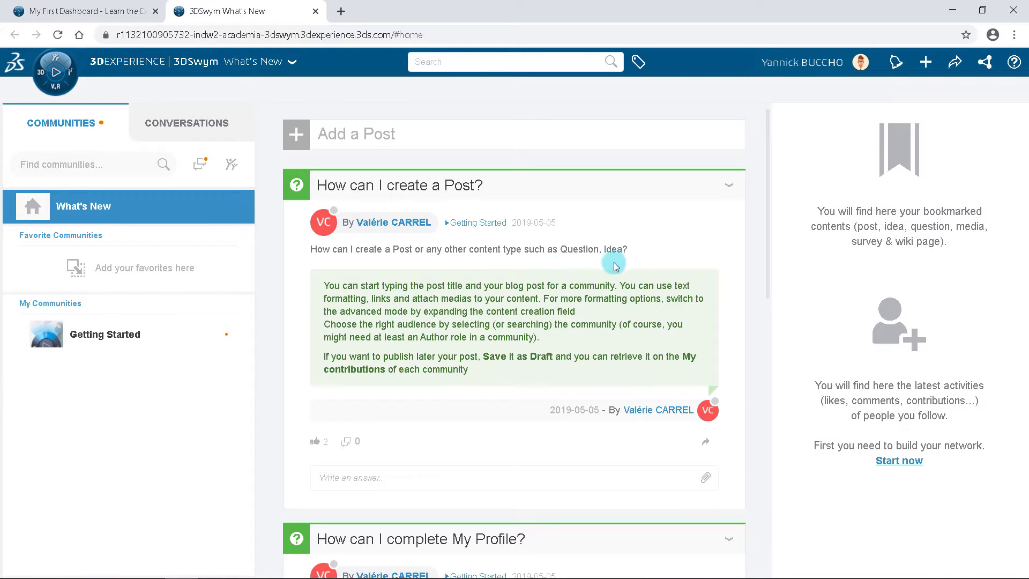
Step: Start a community creation request for a secret community named "Demo - Challenge Formula SAE"
{"action": "left_click", "coordinate": [928, 75]}
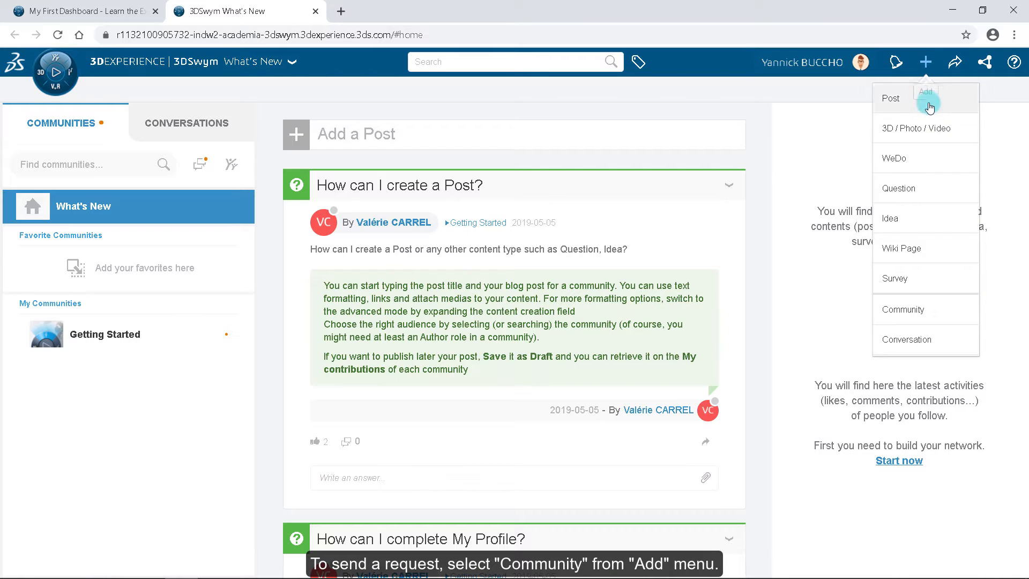
{"action": "left_click", "coordinate": [919, 303]}
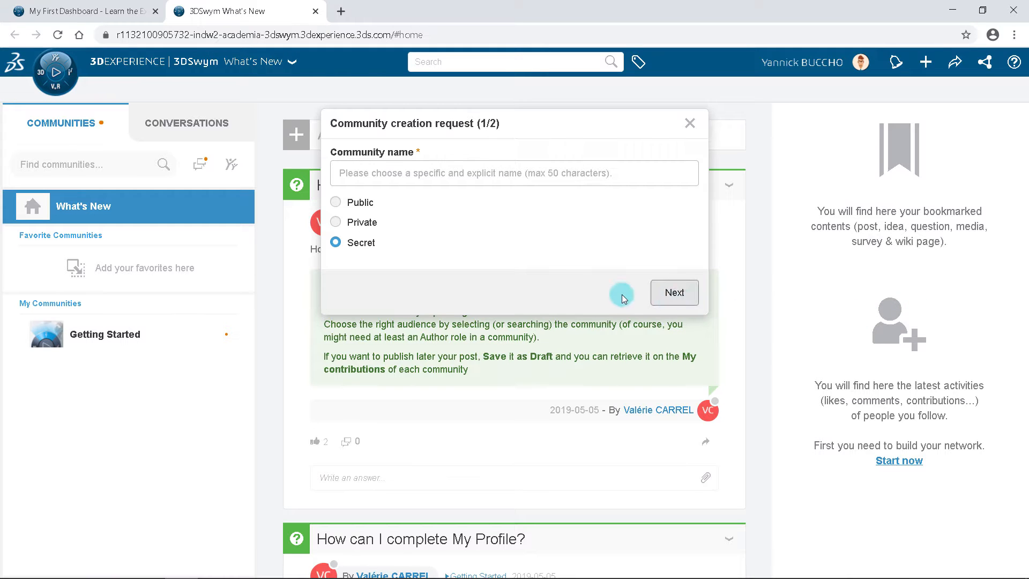
{"action": "left_click", "coordinate": [379, 179]}
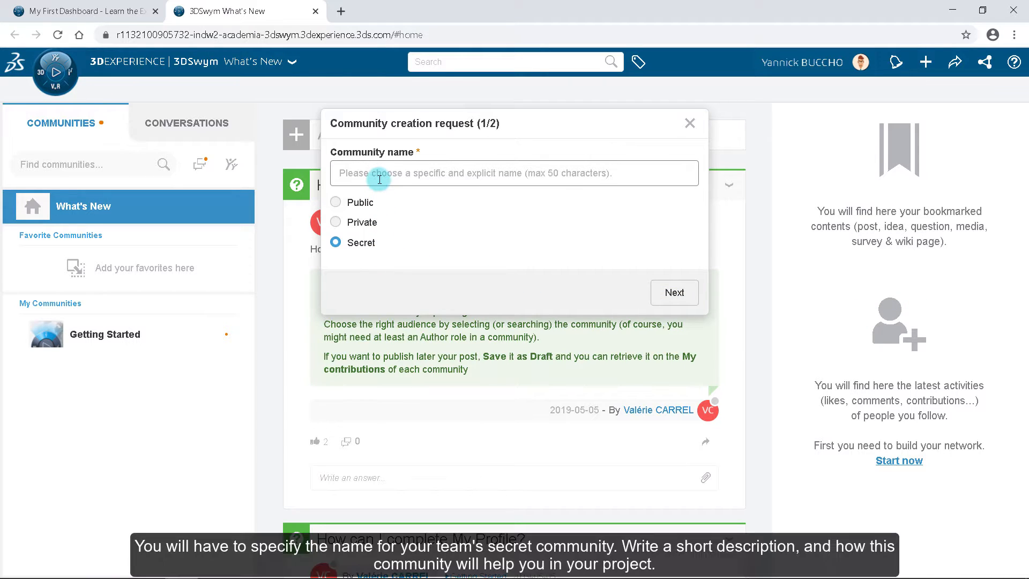
{"action": "type", "text": "Demo - Challenge Formula SAE"}
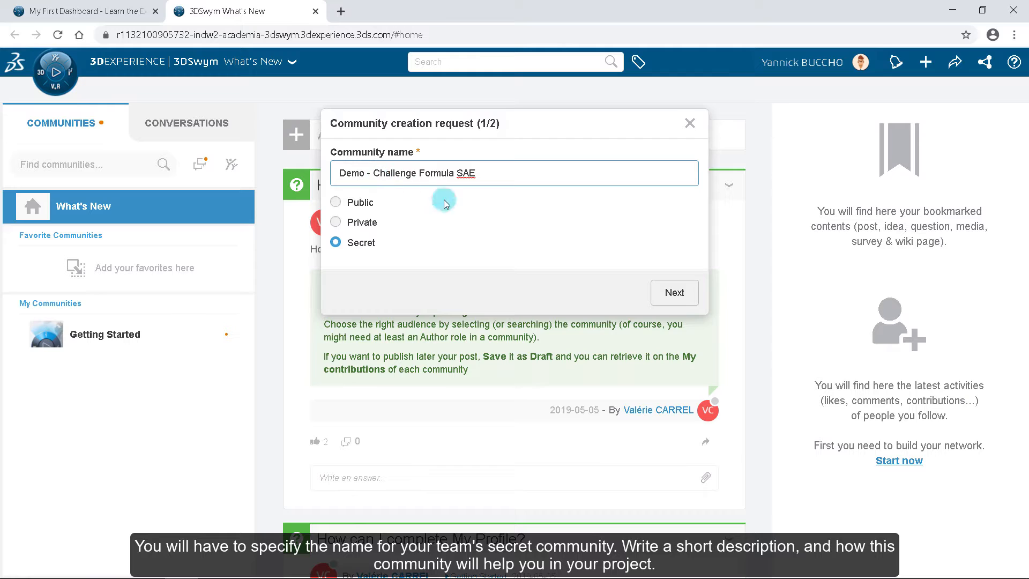
{"action": "left_click", "coordinate": [667, 292]}
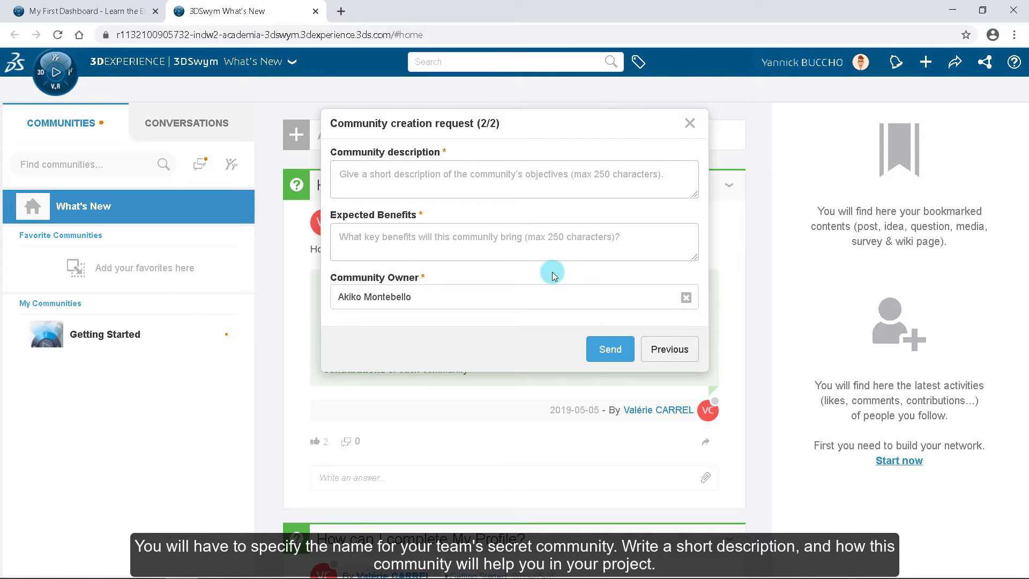
Step: Describe the community as "Community for the team participating in the challenge", add its expected benefits, and send the request
{"action": "left_click", "coordinate": [358, 184]}
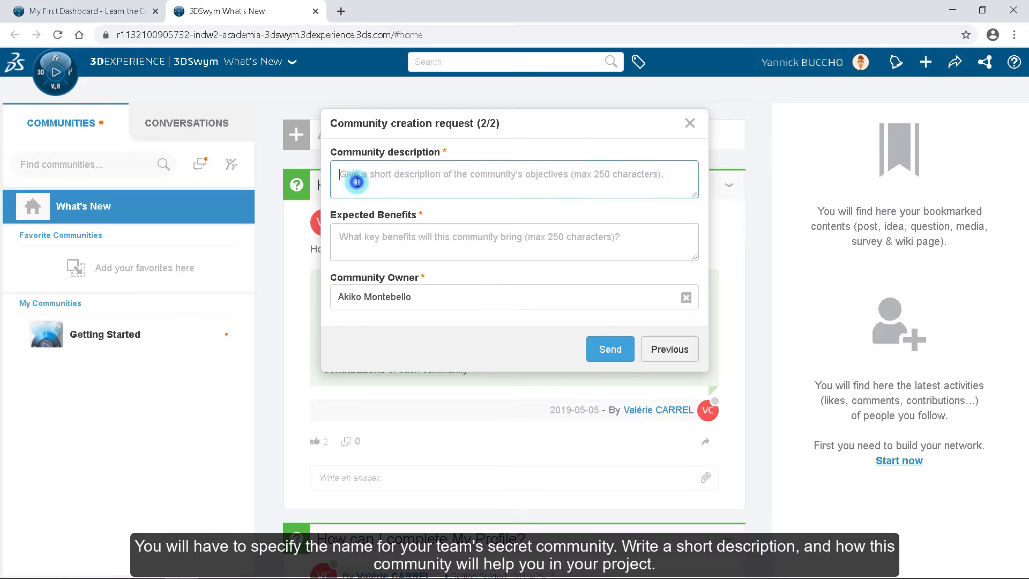
{"action": "type", "text": "Community for the team participating in the challenge"}
{"action": "key", "text": "Tab"}
{"action": "type", "text": "Collaboration between different team members of the team participating in the challenges"}
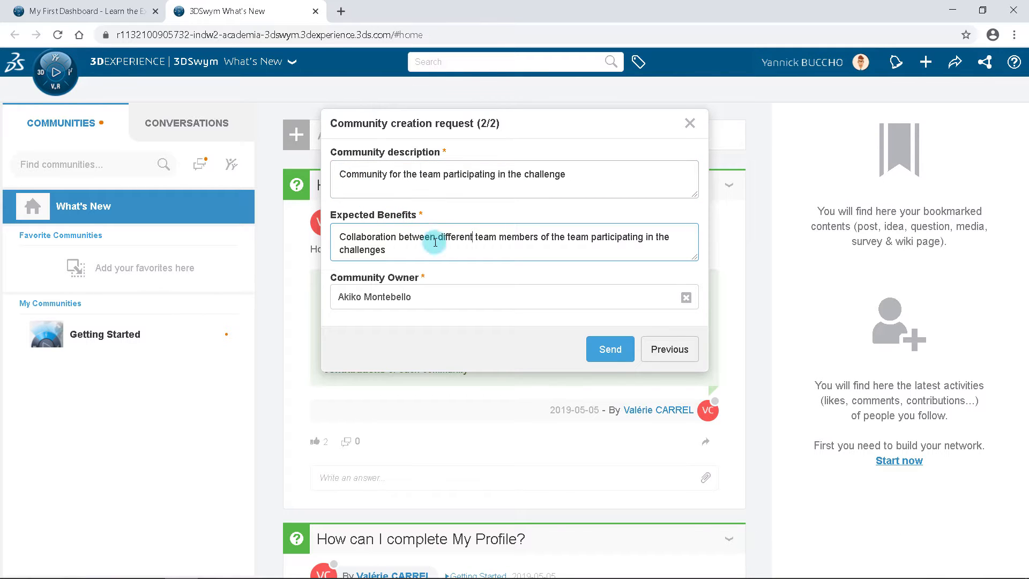
{"action": "left_click", "coordinate": [600, 345]}
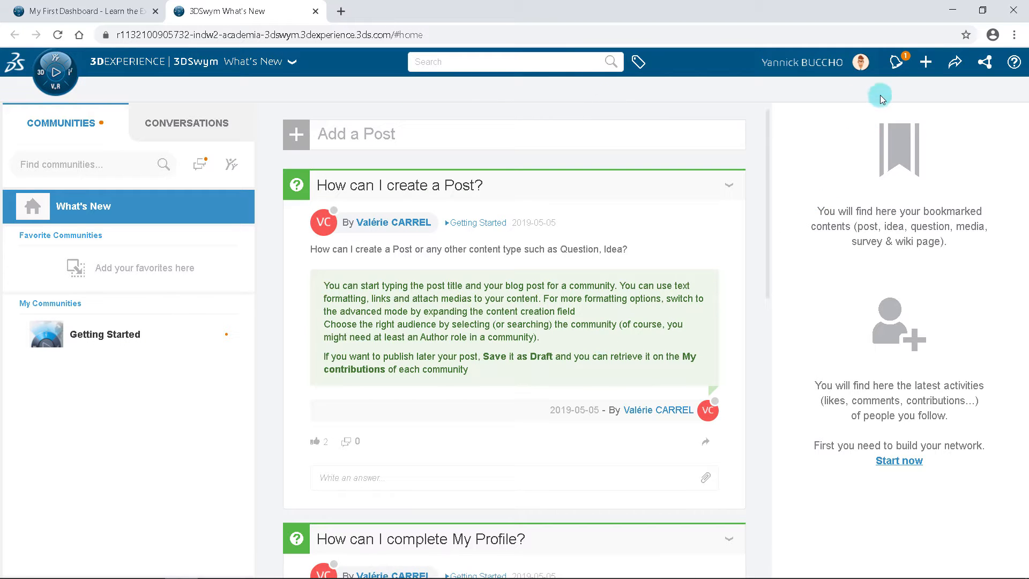
Step: Check the notification center and refresh the page
{"action": "left_click", "coordinate": [894, 63]}
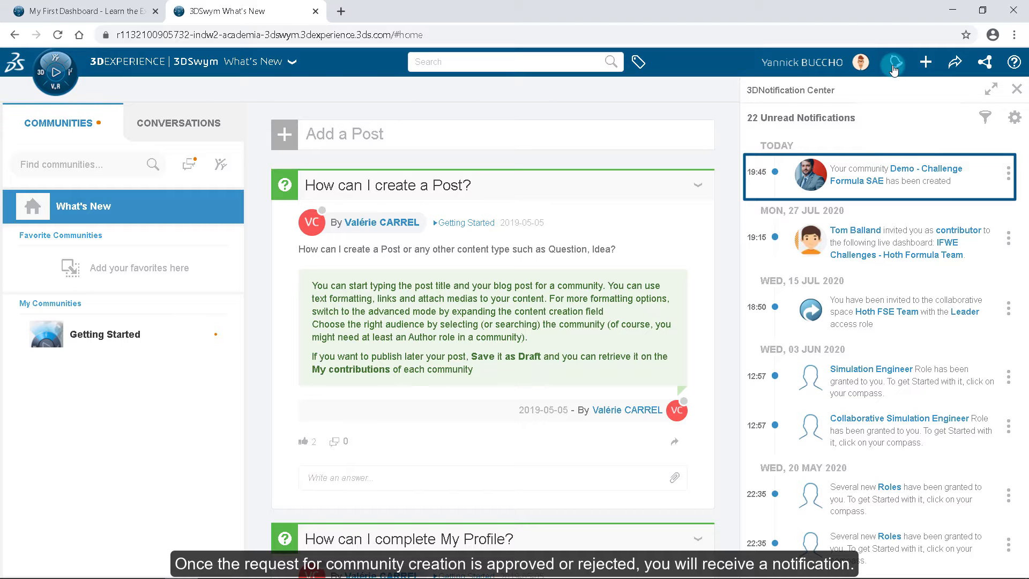
{"action": "left_click", "coordinate": [894, 65]}
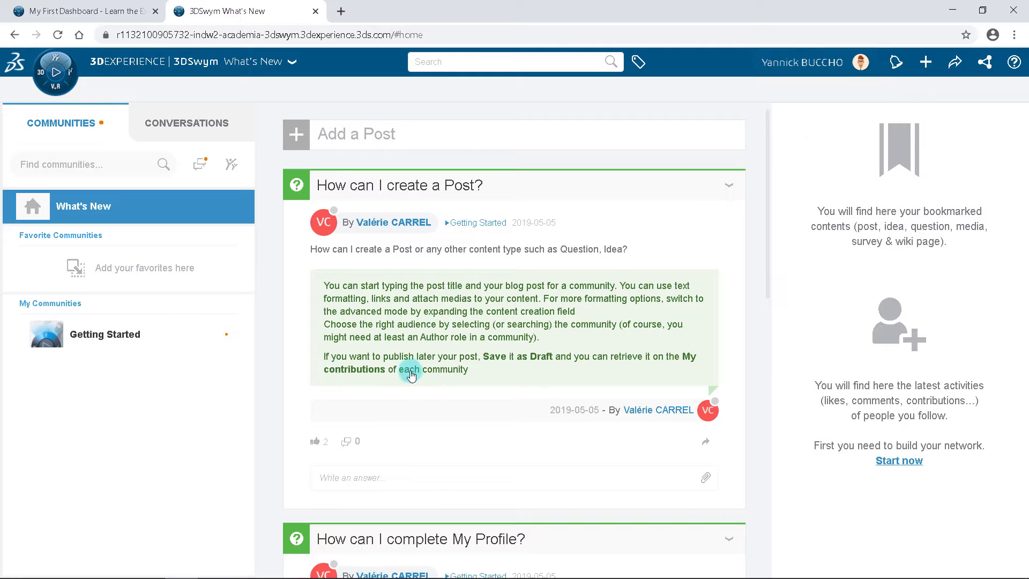
{"action": "left_click", "coordinate": [57, 35]}
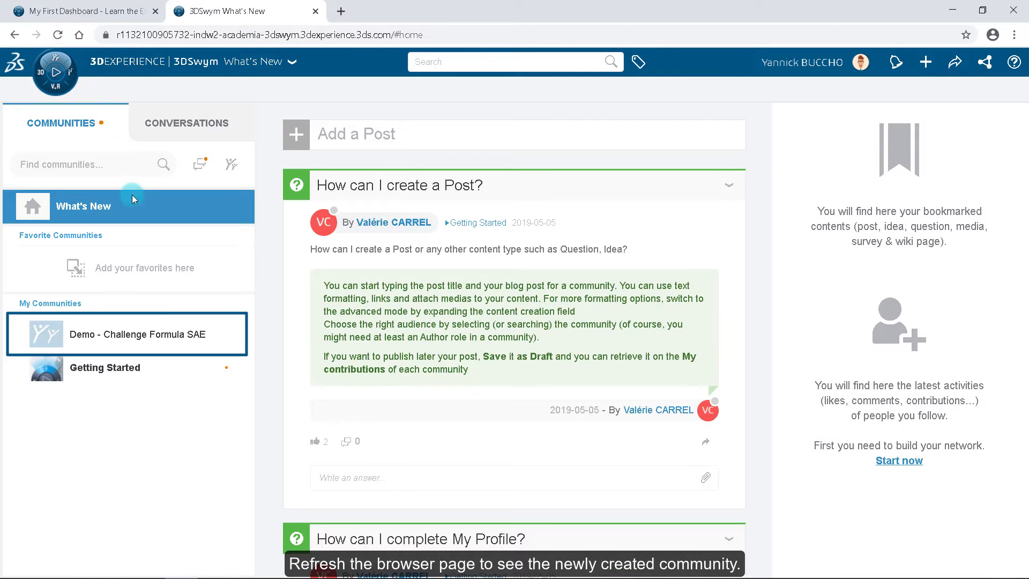
Step: Open the Collaborate tab of the Demo - Challenge Formula SAE dashboard and maximize the 3DSwym widget
{"action": "left_click", "coordinate": [160, 331]}
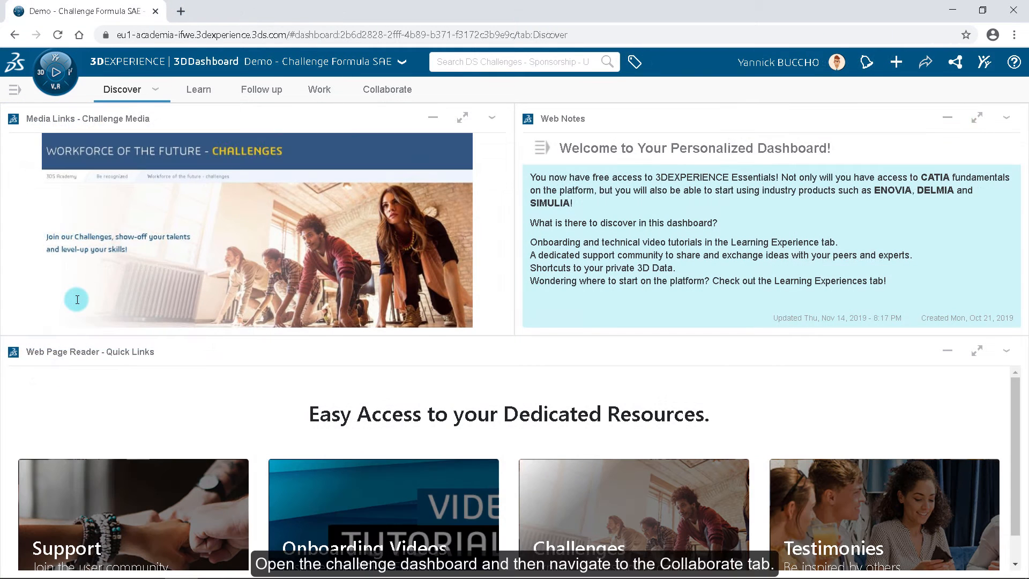
{"action": "left_click", "coordinate": [374, 91]}
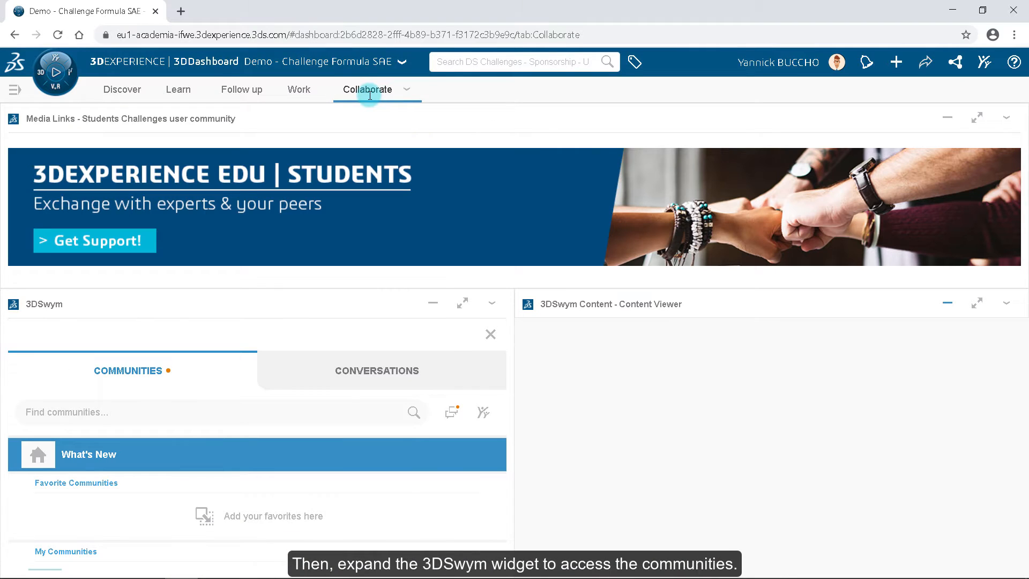
{"action": "left_click", "coordinate": [461, 303]}
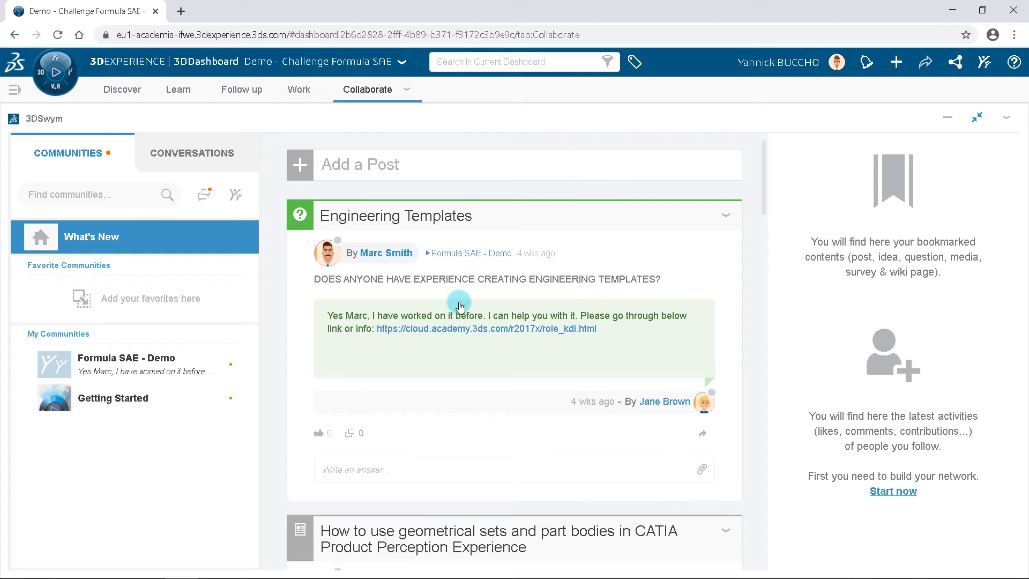
Step: Open the Formula SAE - Demo community's members and add a team member with the Contributor role
{"action": "left_click", "coordinate": [147, 366]}
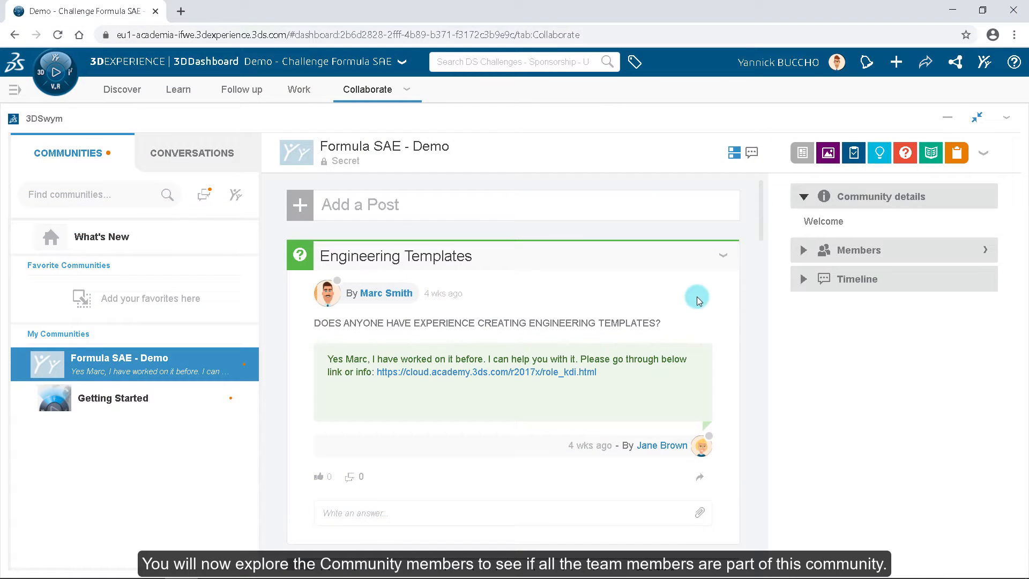
{"action": "left_click", "coordinate": [983, 250]}
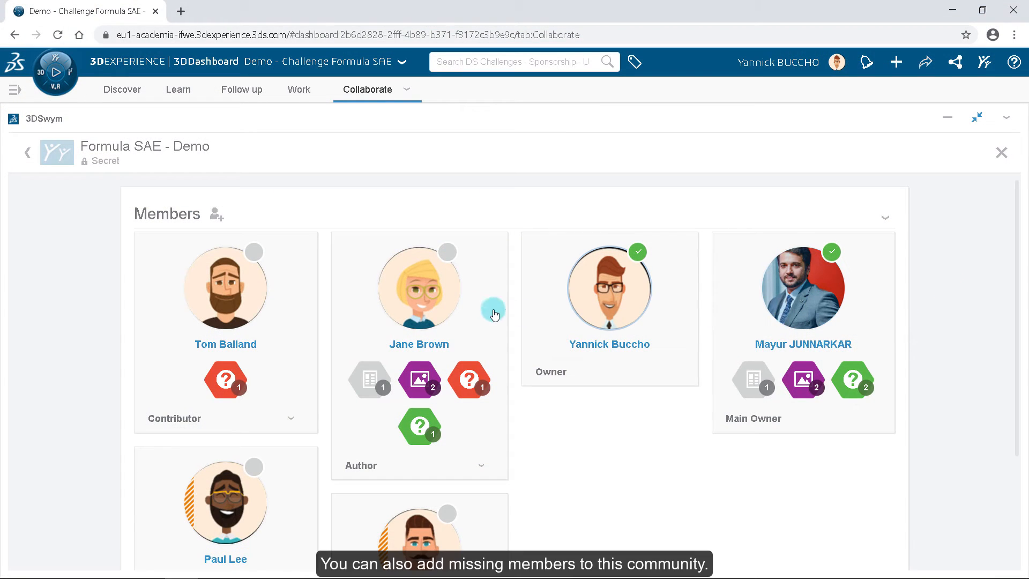
{"action": "left_click", "coordinate": [213, 219]}
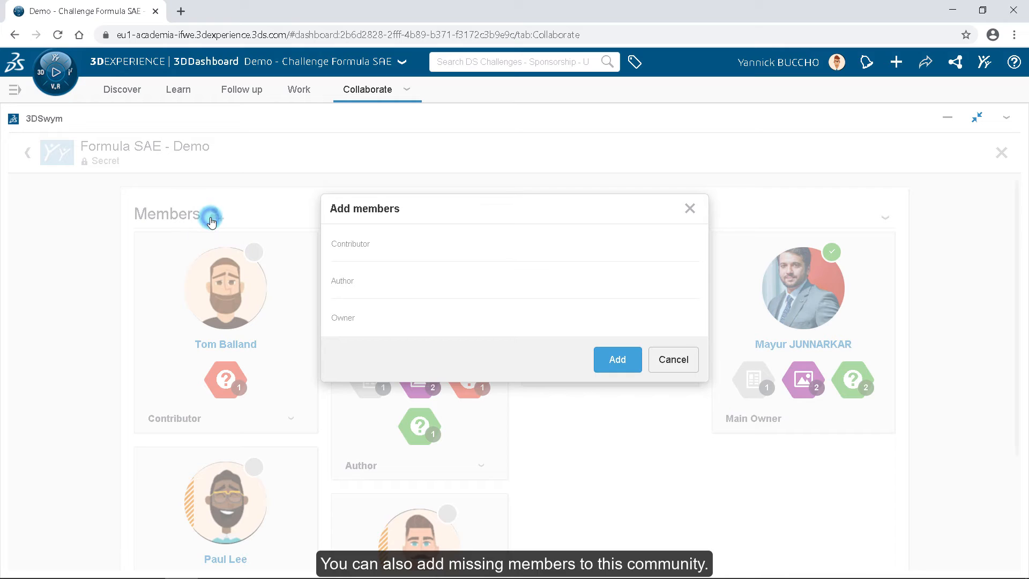
{"action": "left_click", "coordinate": [381, 245]}
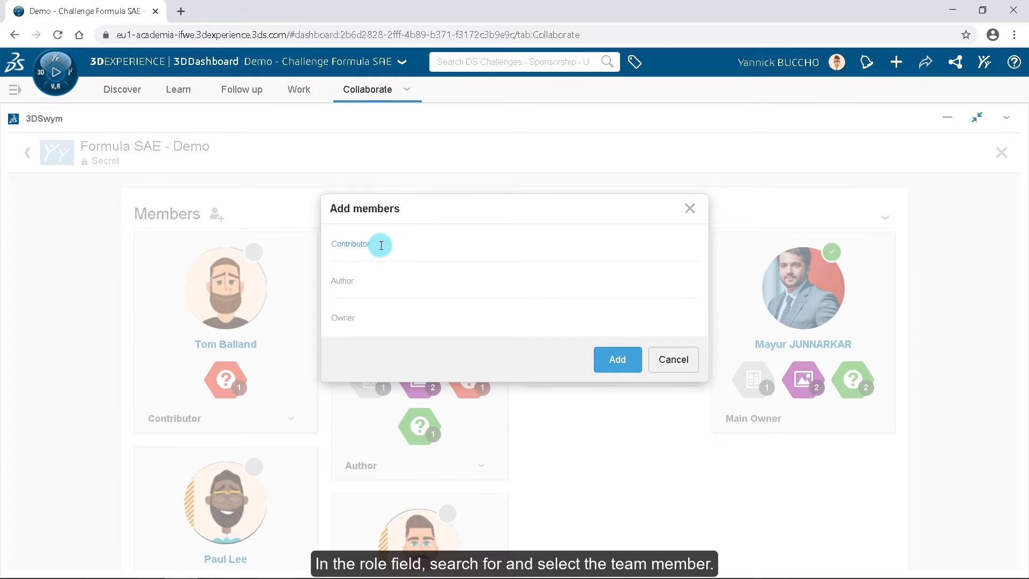
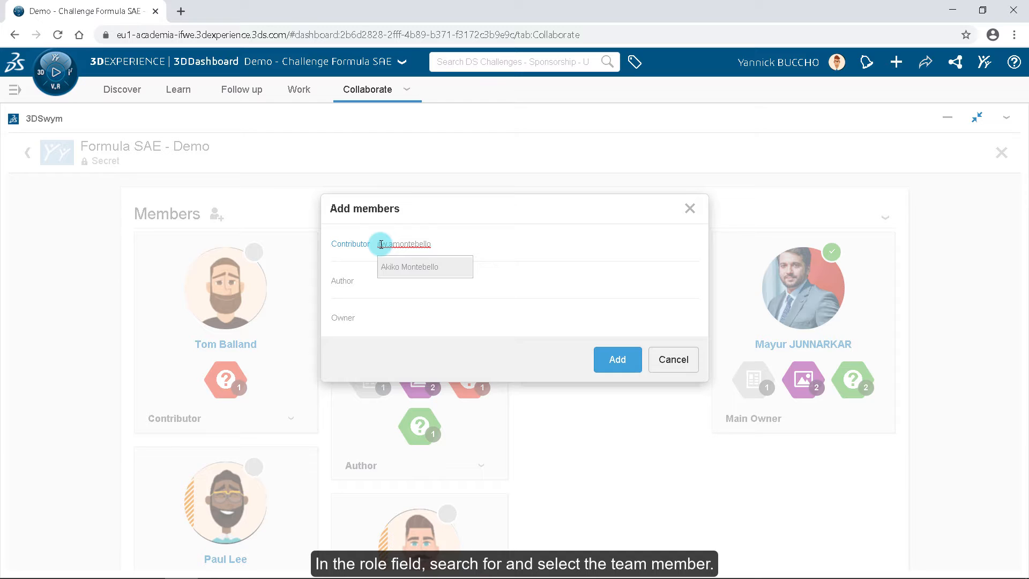
{"action": "left_click", "coordinate": [393, 267]}
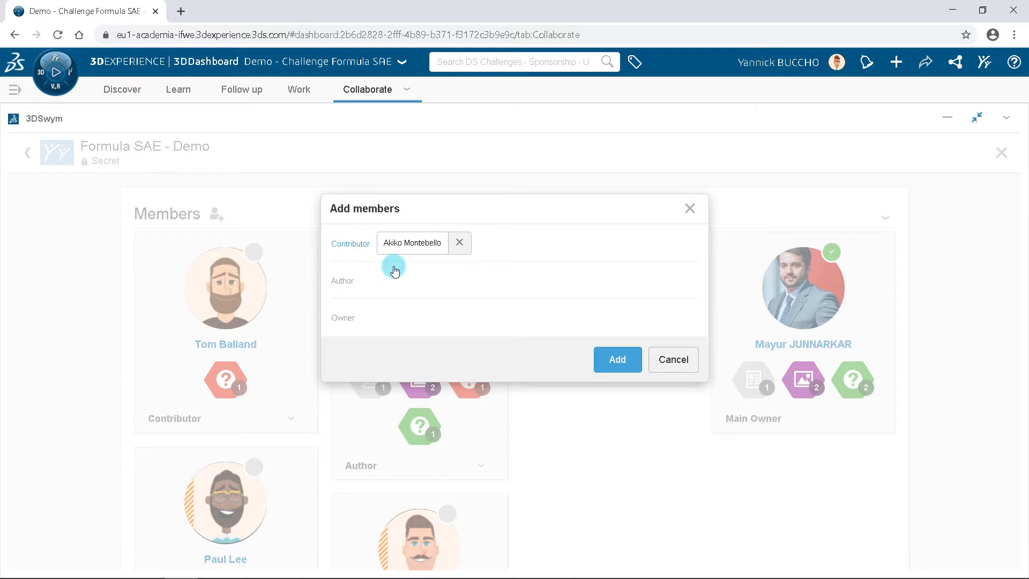
{"action": "left_click", "coordinate": [618, 362]}
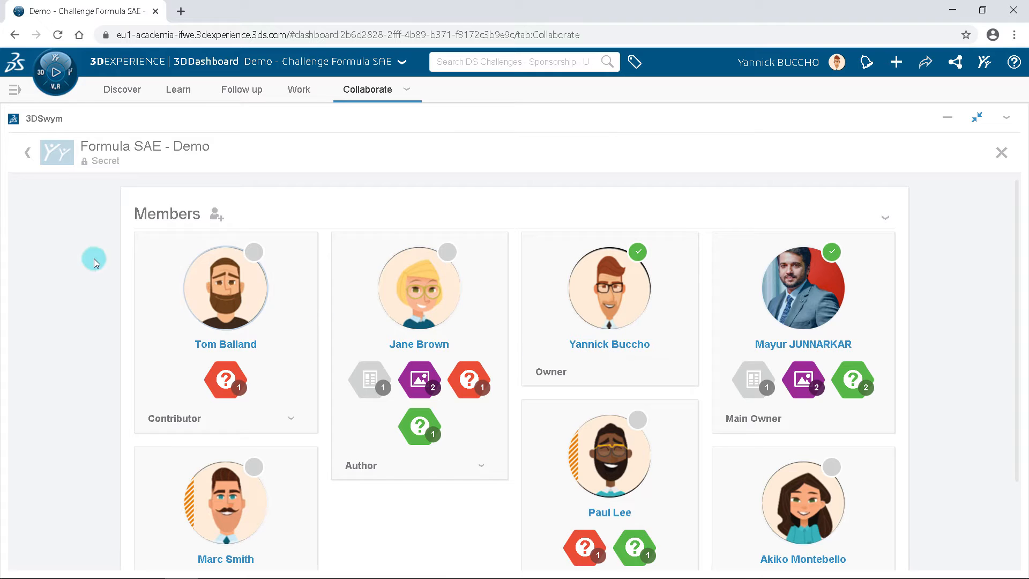
Step: Open the 3DEXPERIENCE Edu | Students community from the Get Support banner on the Collaborate tab
{"action": "left_click", "coordinate": [28, 154]}
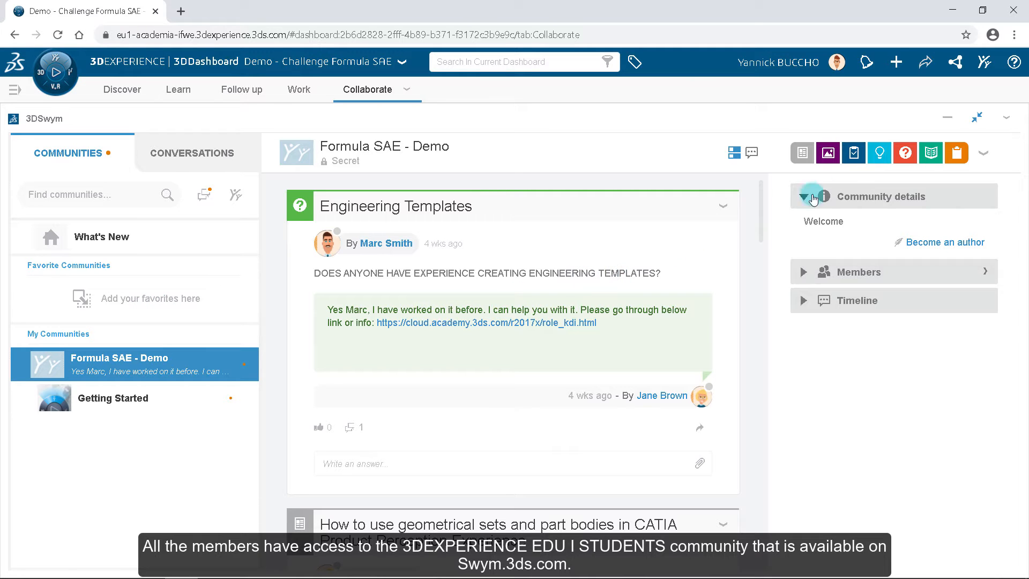
{"action": "left_click", "coordinate": [976, 119]}
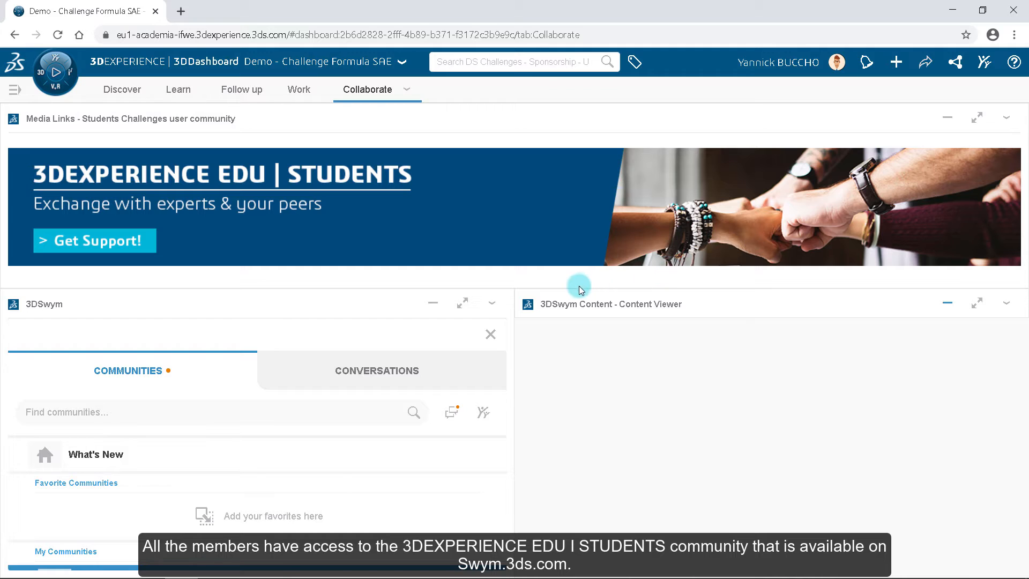
{"action": "left_click", "coordinate": [407, 231]}
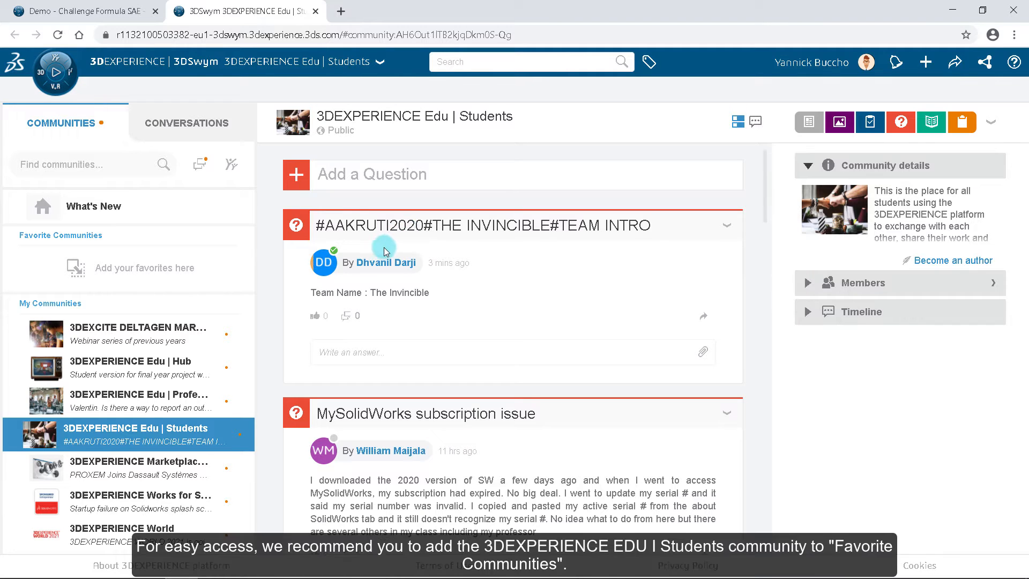
Step: Move the 3DEXPERIENCE Edu | Students community into Favorite Communities
{"action": "mouse_move", "coordinate": [327, 278]}
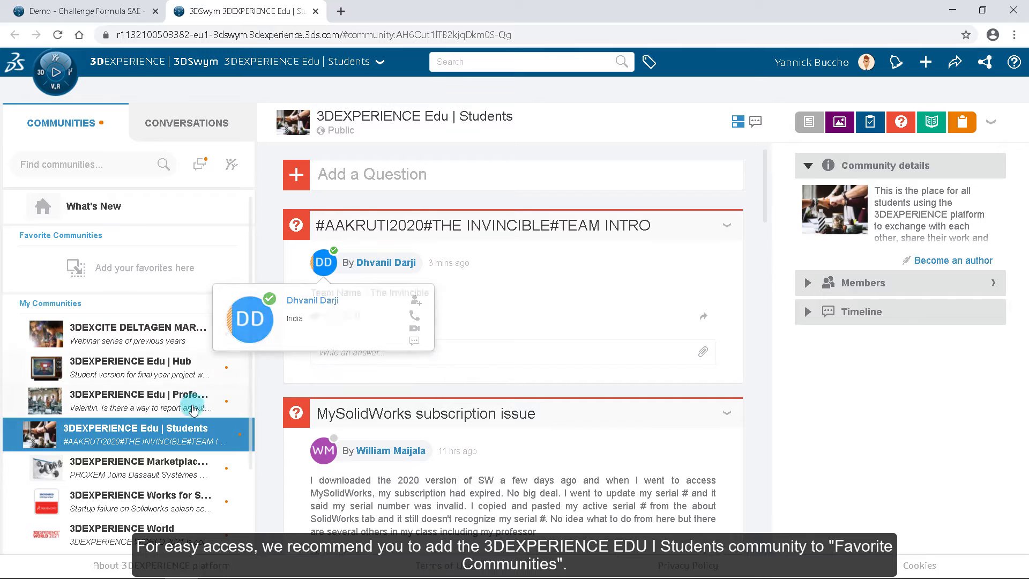
{"action": "left_click_drag", "start_coordinate": [156, 429], "coordinate": [125, 273]}
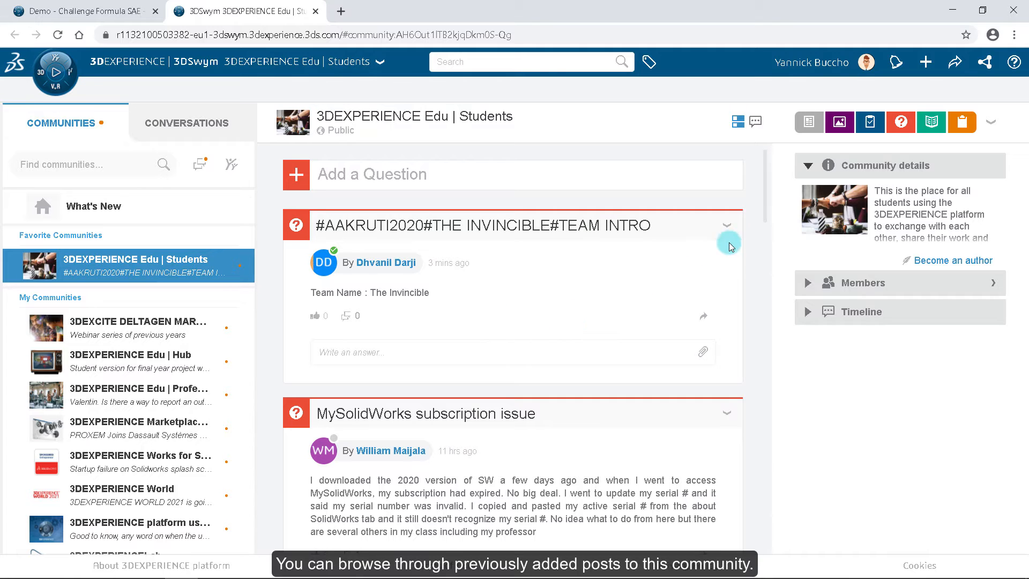
Step: Browse the community's posts and toggle the media filter on and off
{"action": "scroll", "coordinate": [766, 214], "scroll_direction": "down", "scroll_amount": 3}
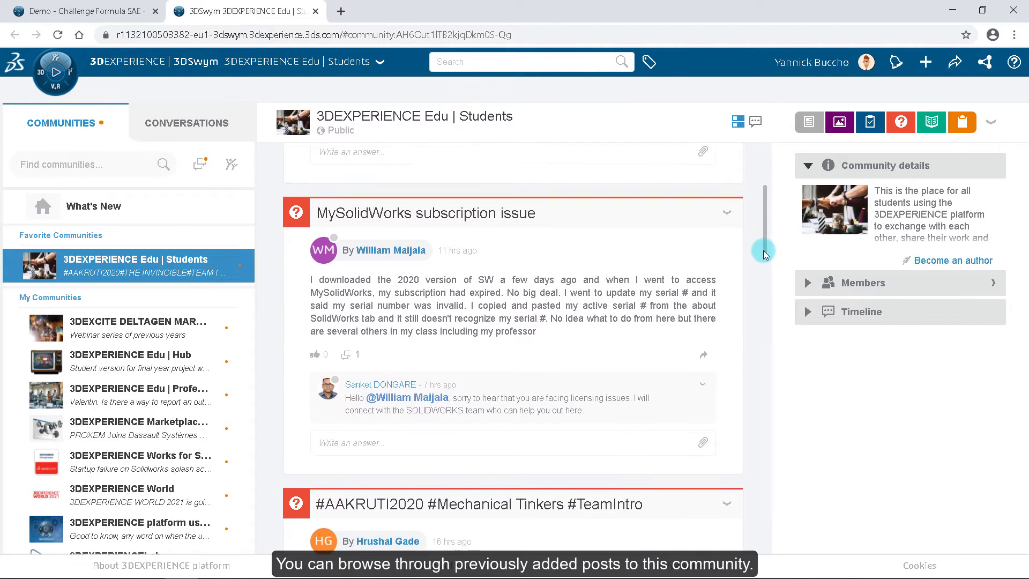
{"action": "scroll", "coordinate": [774, 201], "scroll_direction": "up", "scroll_amount": 3}
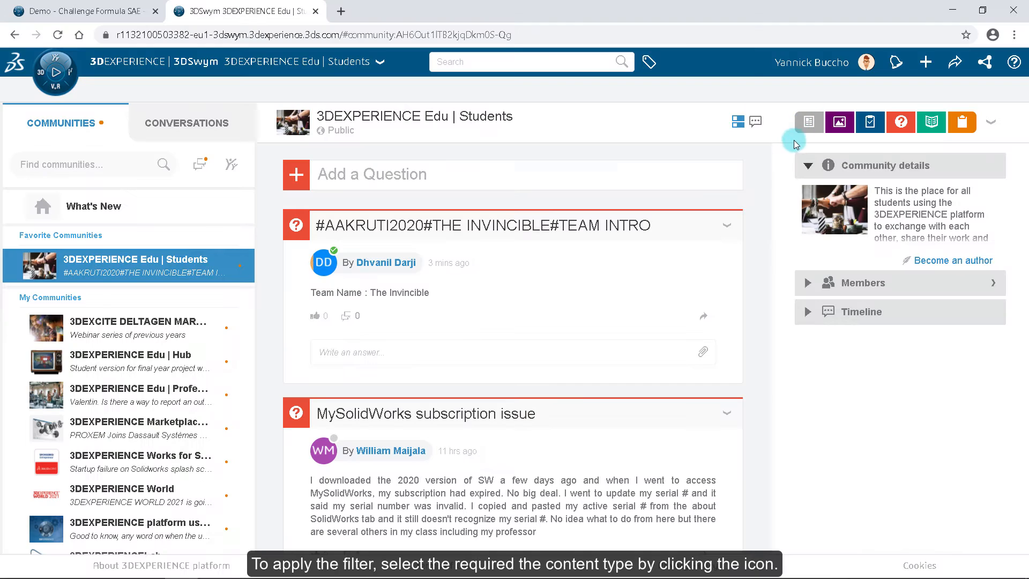
{"action": "left_click", "coordinate": [834, 128]}
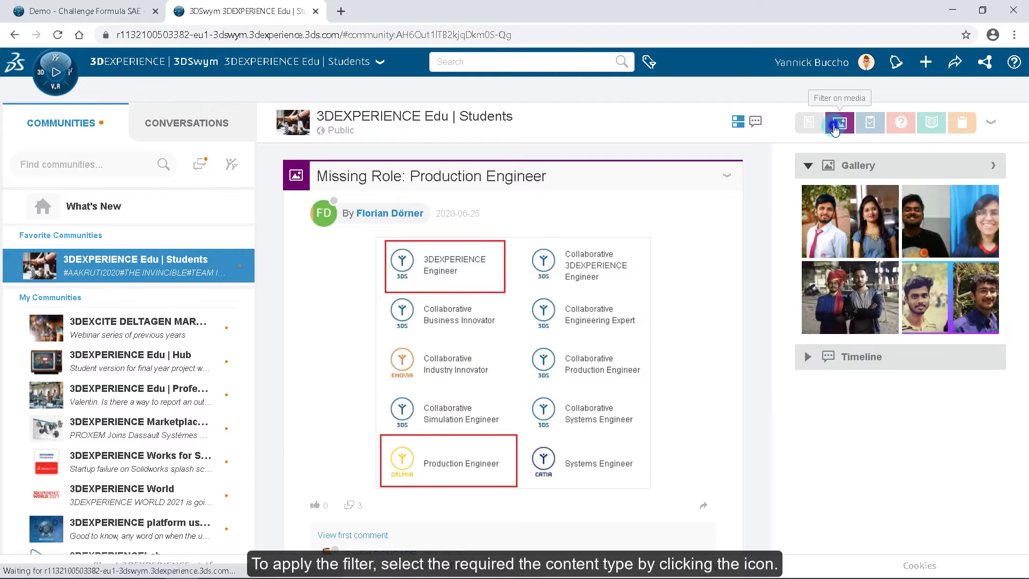
{"action": "left_click", "coordinate": [834, 128]}
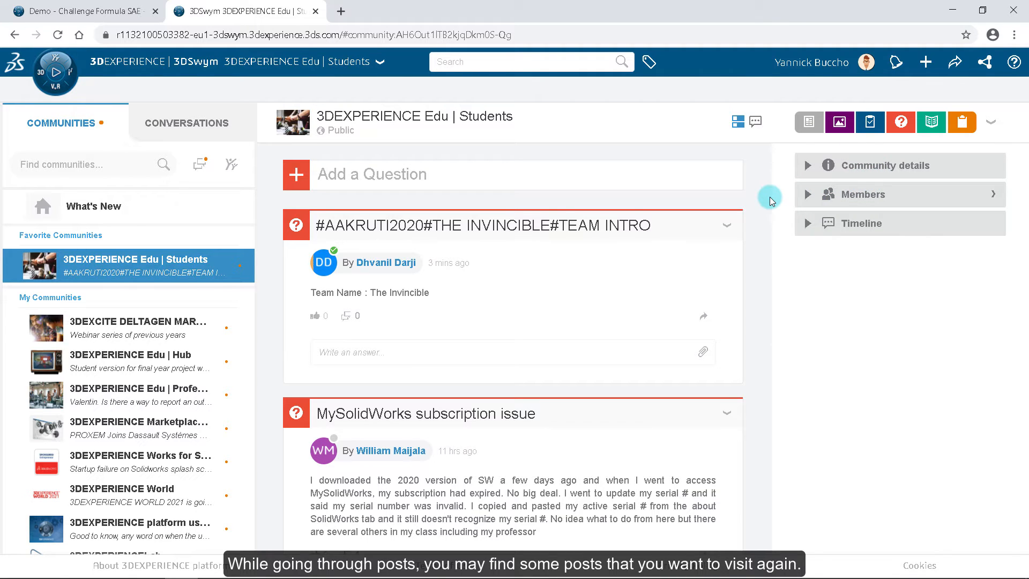
Step: Bookmark the MySolidWorks subscription issue post in the community feed
{"action": "scroll", "coordinate": [770, 201], "scroll_direction": "down", "scroll_amount": 3}
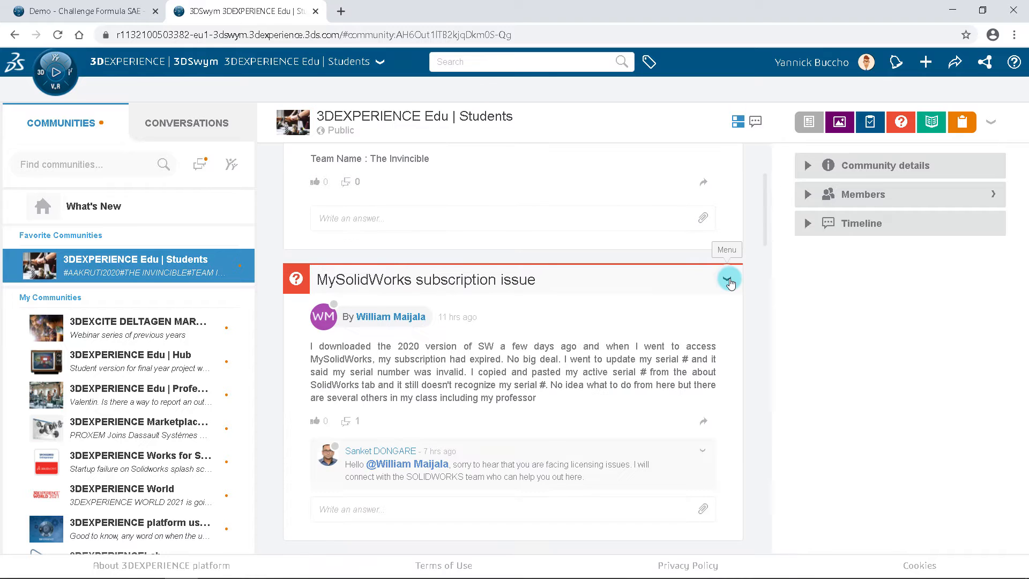
{"action": "left_click", "coordinate": [726, 279]}
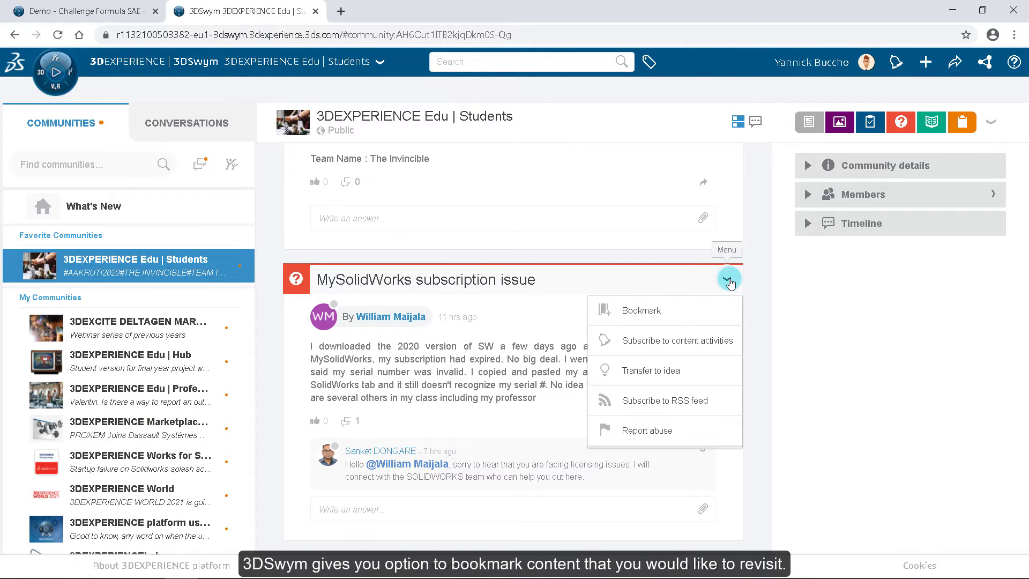
{"action": "left_click", "coordinate": [708, 313]}
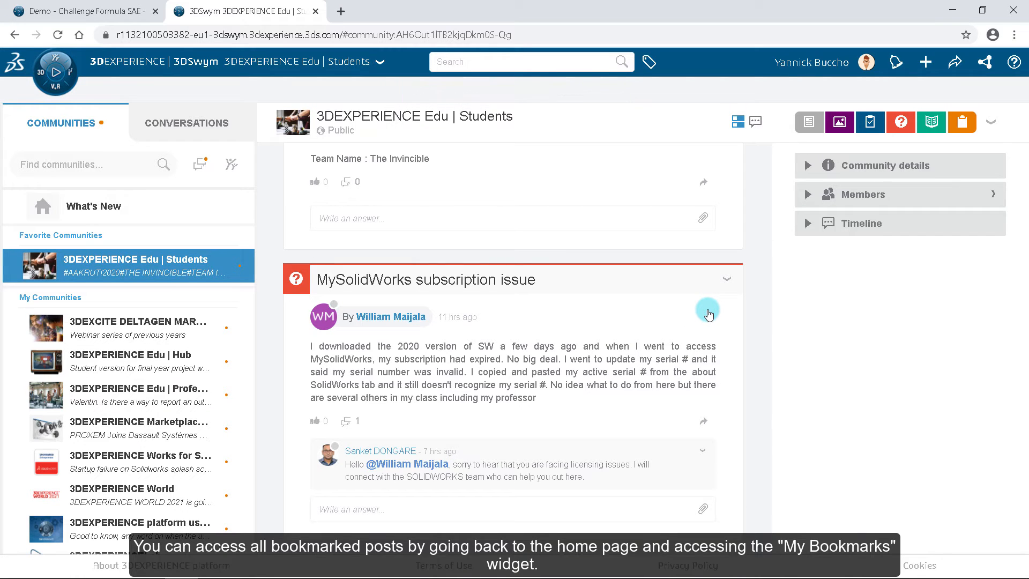
Step: Open the full My Bookmarks list from the What's New page and return to What's New
{"action": "scroll", "coordinate": [707, 311], "scroll_direction": "up", "scroll_amount": 2}
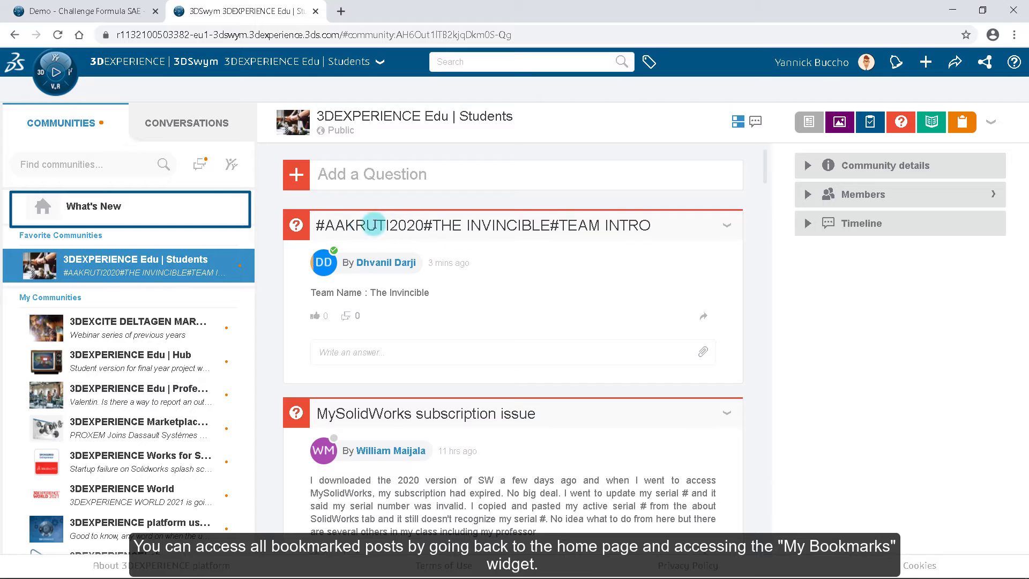
{"action": "left_click", "coordinate": [150, 199]}
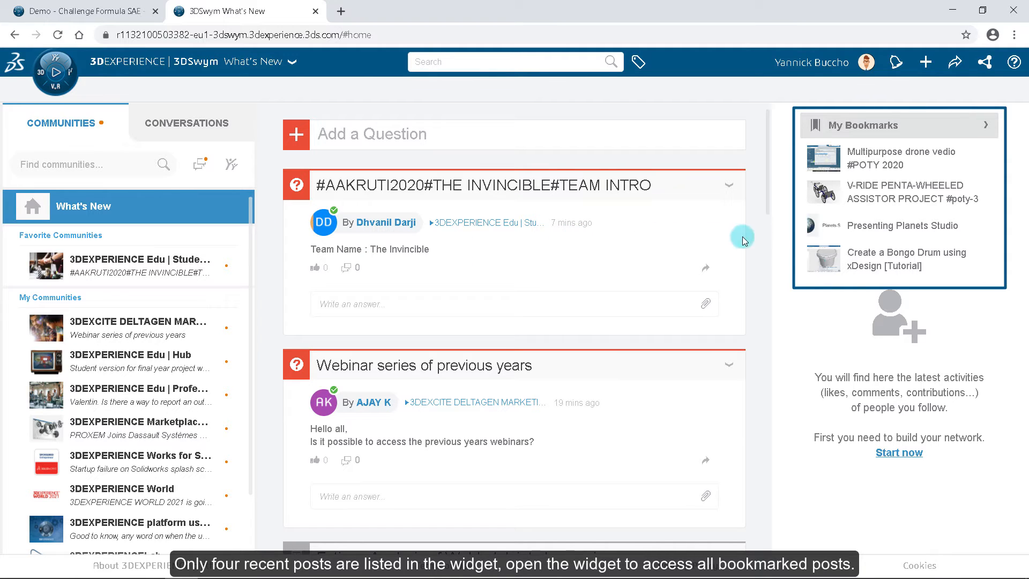
{"action": "left_click", "coordinate": [988, 127]}
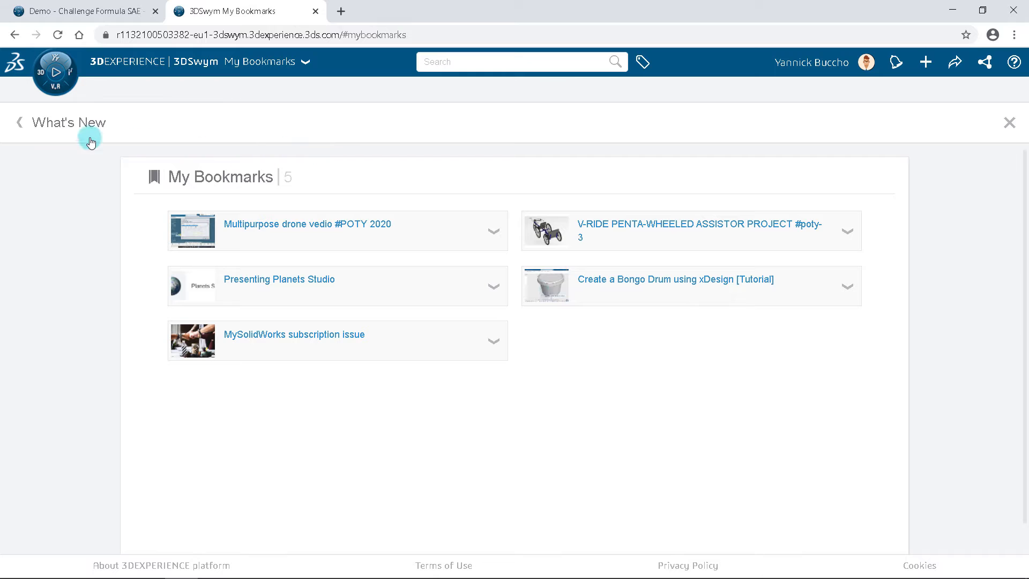
{"action": "left_click", "coordinate": [21, 123]}
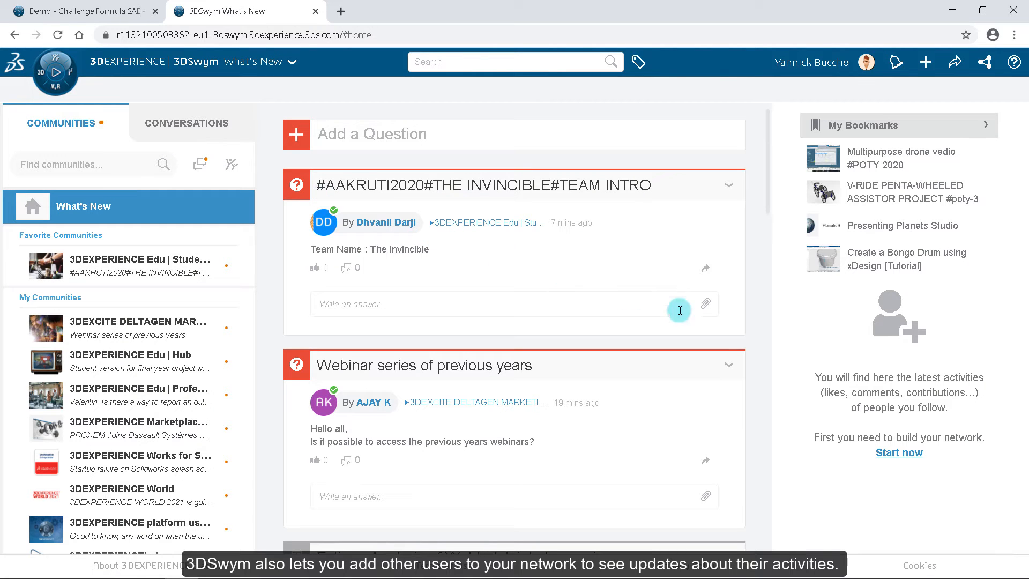
Step: Invite two platform users to your network as contacts from the profile's Network page
{"action": "left_click", "coordinate": [891, 458]}
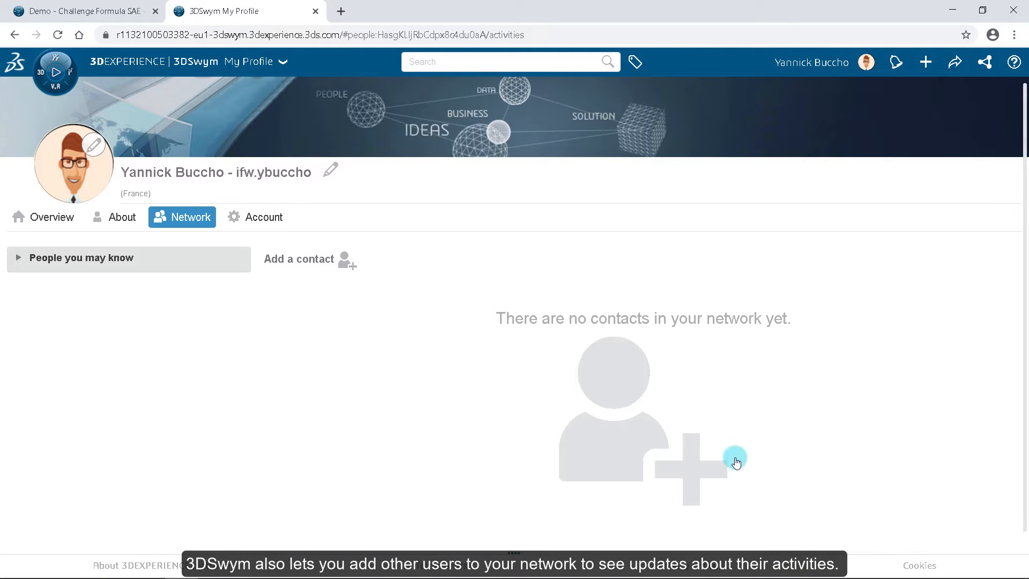
{"action": "left_click", "coordinate": [348, 264]}
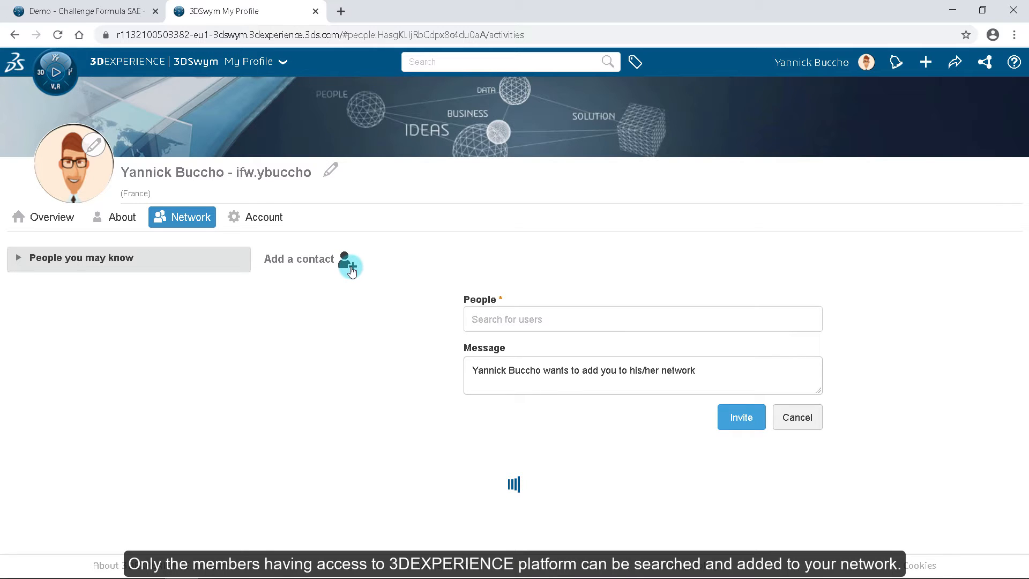
{"action": "left_click", "coordinate": [515, 318]}
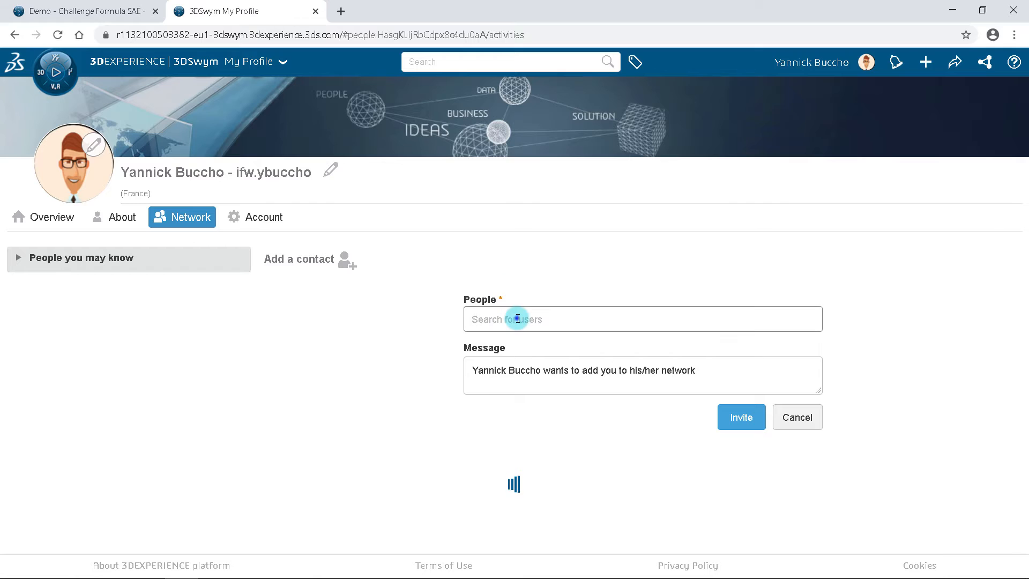
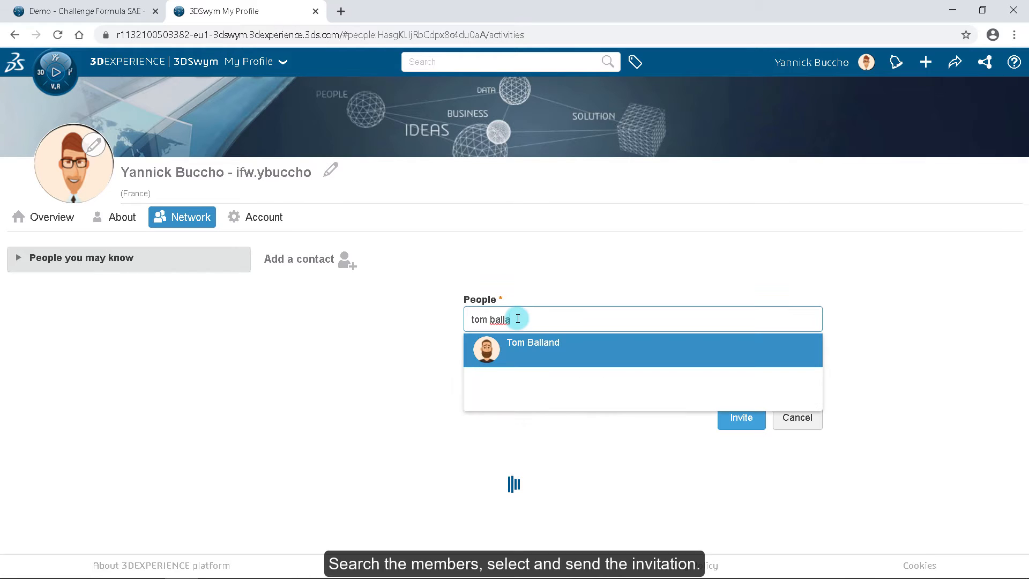
{"action": "left_click", "coordinate": [525, 347]}
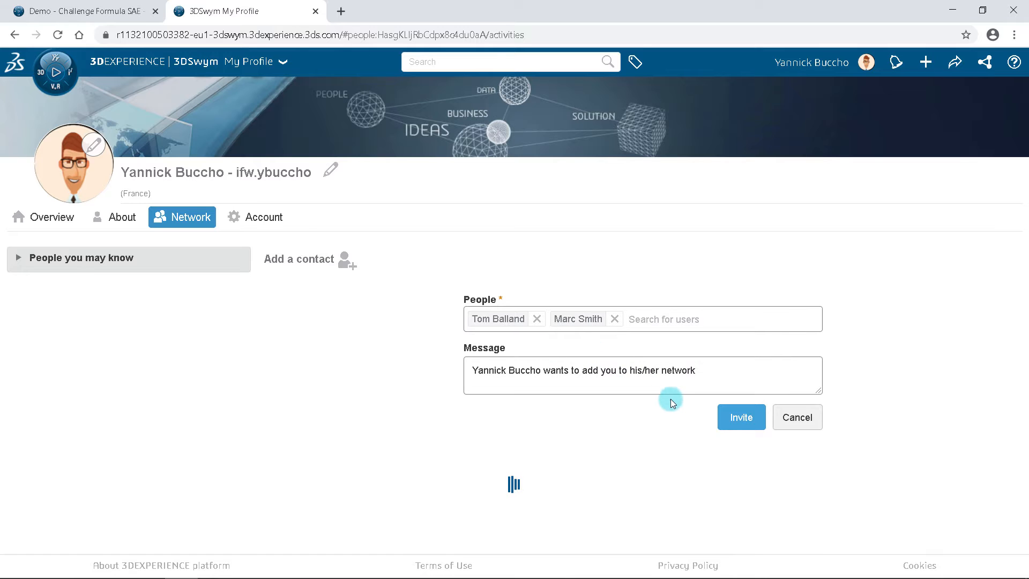
{"action": "left_click", "coordinate": [736, 420]}
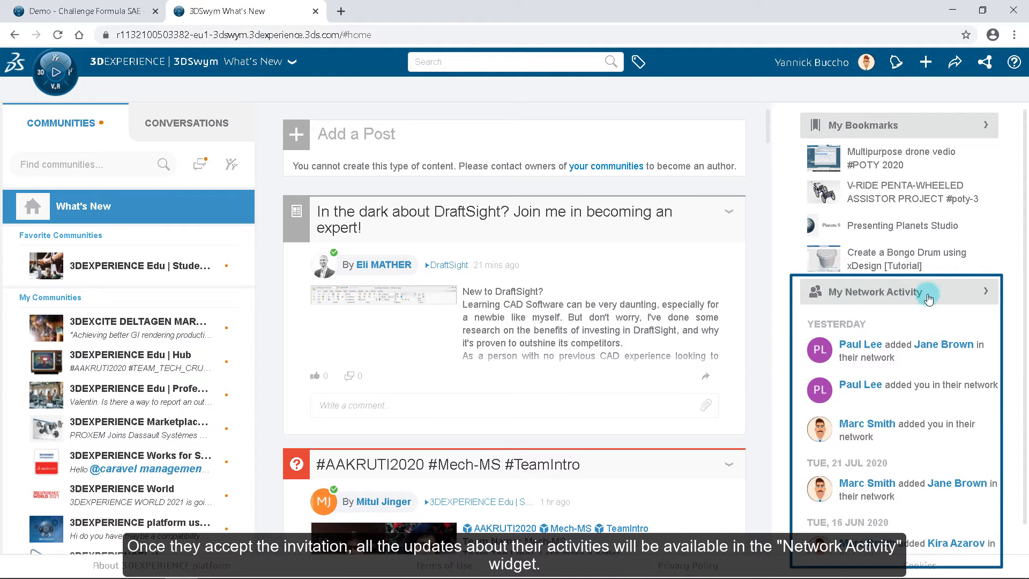
Step: Expand the My Network Activity widget on What's New to view all network activities, and go back
{"action": "scroll", "coordinate": [976, 341], "scroll_direction": "down", "scroll_amount": 1}
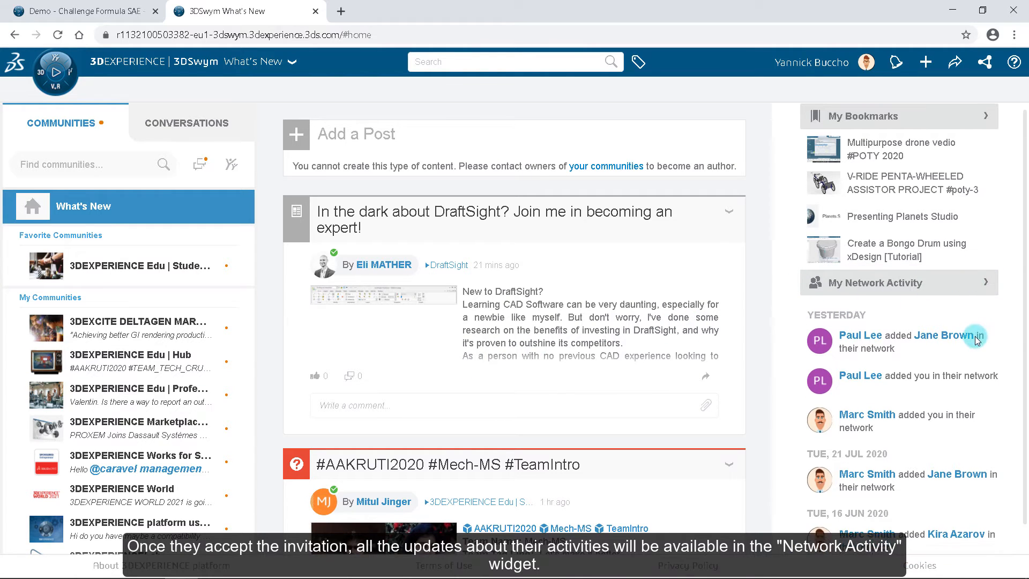
{"action": "scroll", "coordinate": [976, 341], "scroll_direction": "down", "scroll_amount": 1}
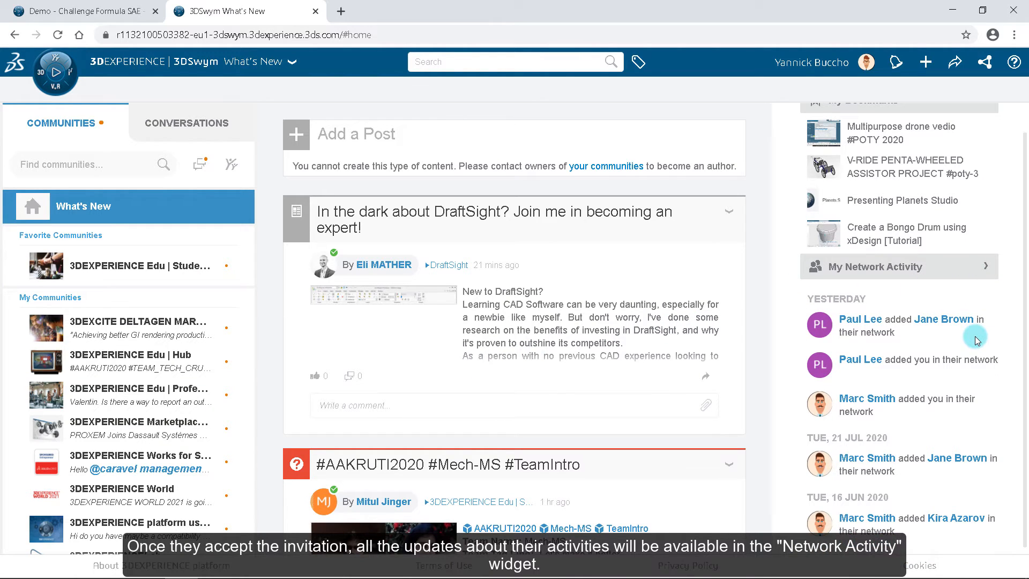
{"action": "left_click", "coordinate": [985, 267]}
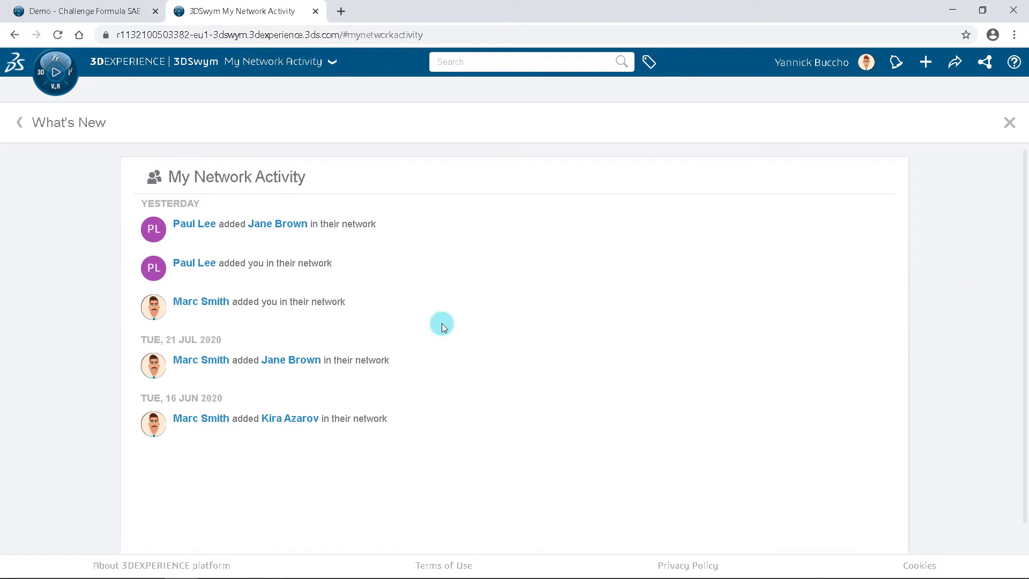
{"action": "left_click", "coordinate": [18, 123]}
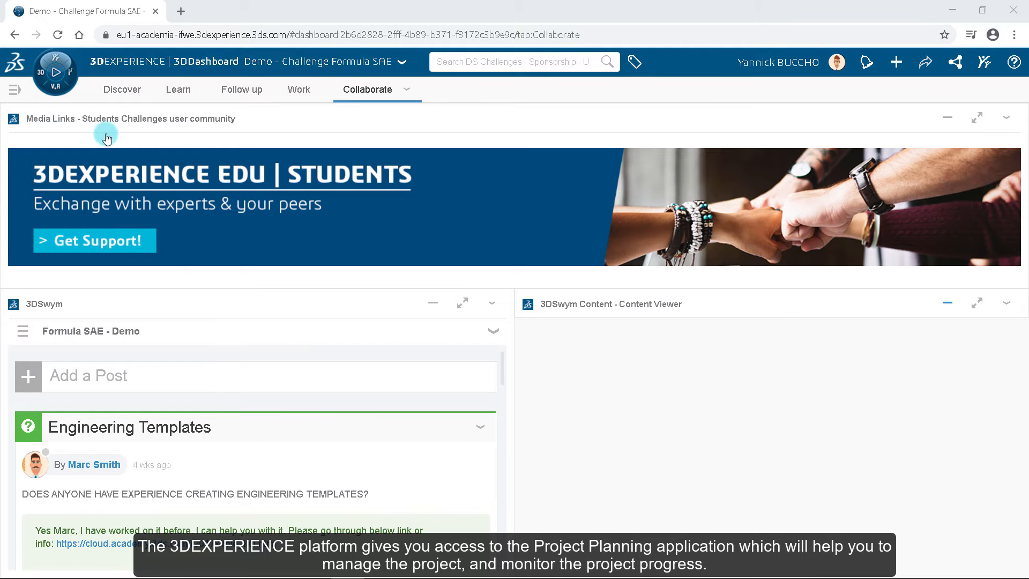
Step: Locate the Project Planning app in the compass and view its platform options before closing the compass
{"action": "left_click", "coordinate": [63, 83]}
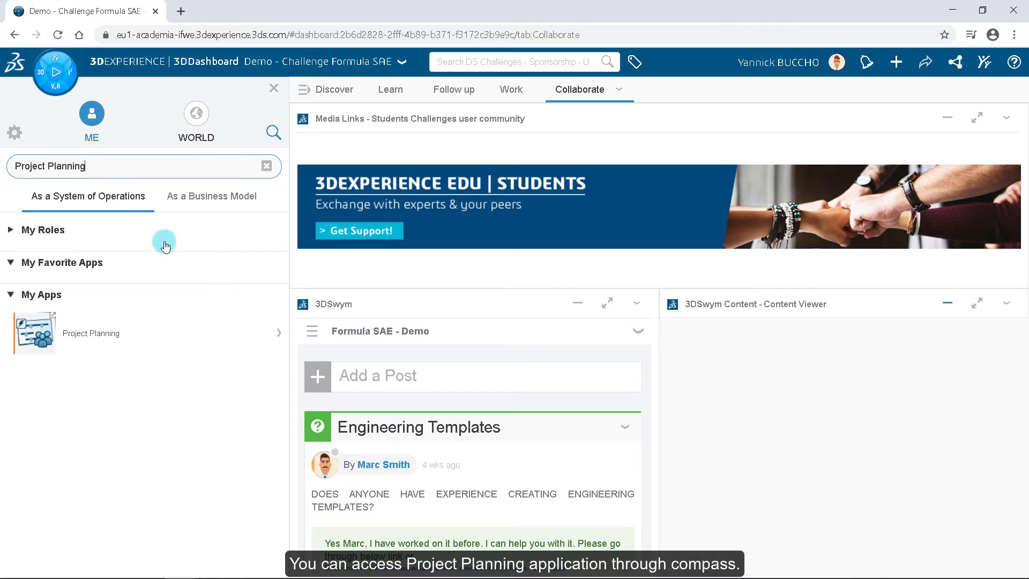
{"action": "left_click", "coordinate": [279, 329]}
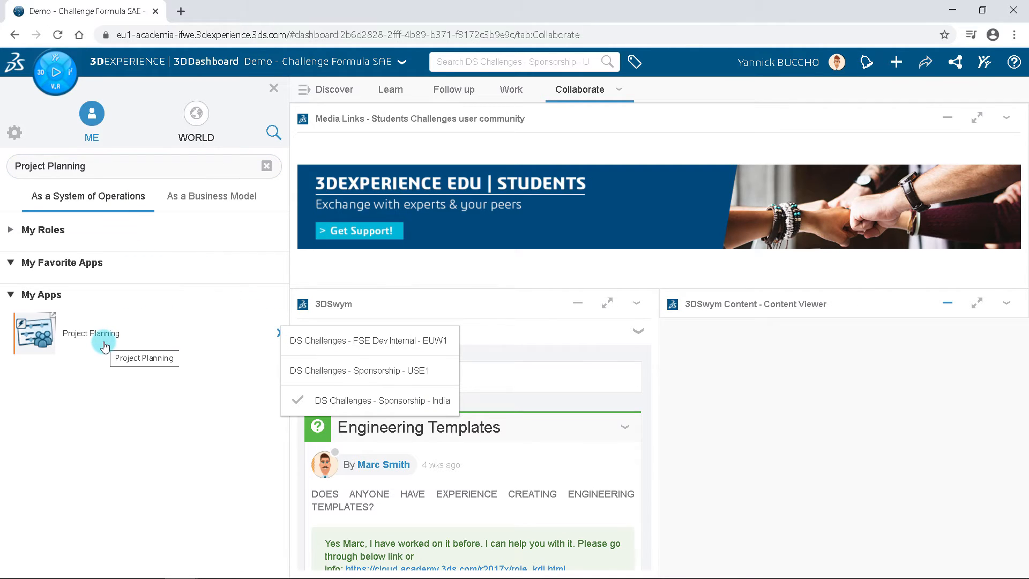
{"action": "left_click", "coordinate": [273, 89]}
{"action": "left_click", "coordinate": [273, 89]}
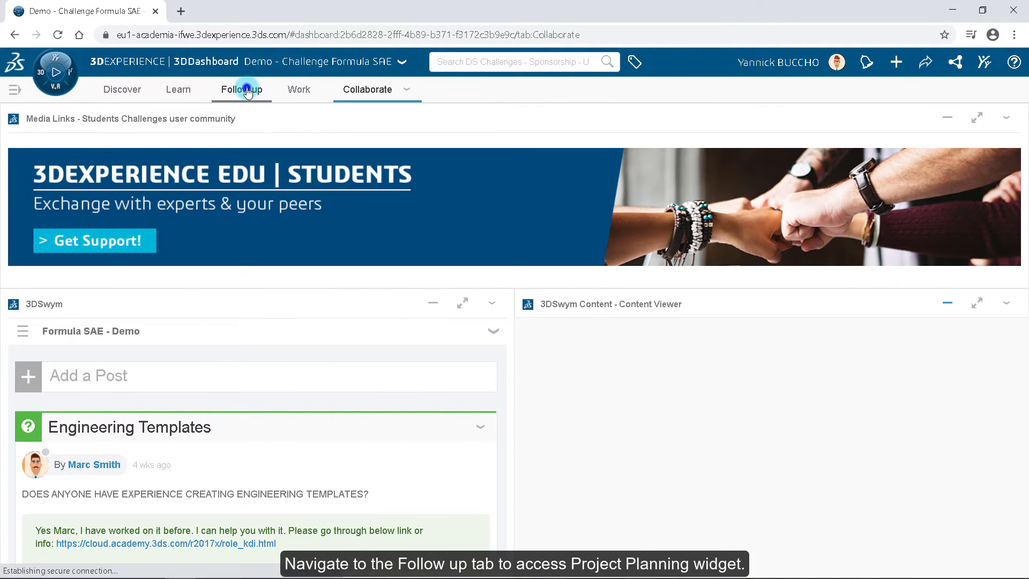
Step: Create a Project Planning project titled Steering System Design with the Steering_System.jfif image from the Follow up tab
{"action": "left_click", "coordinate": [246, 90]}
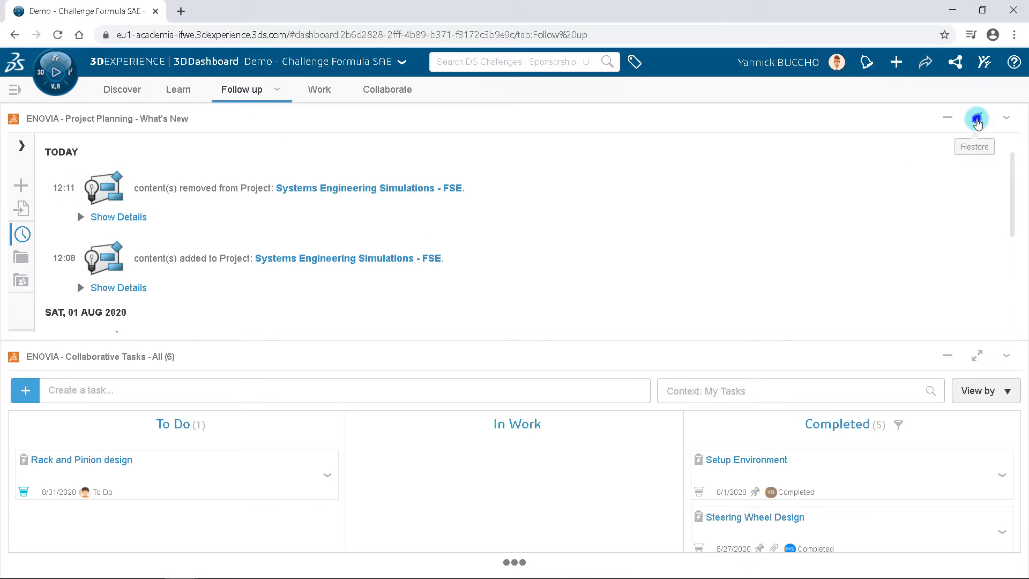
{"action": "left_click", "coordinate": [976, 119]}
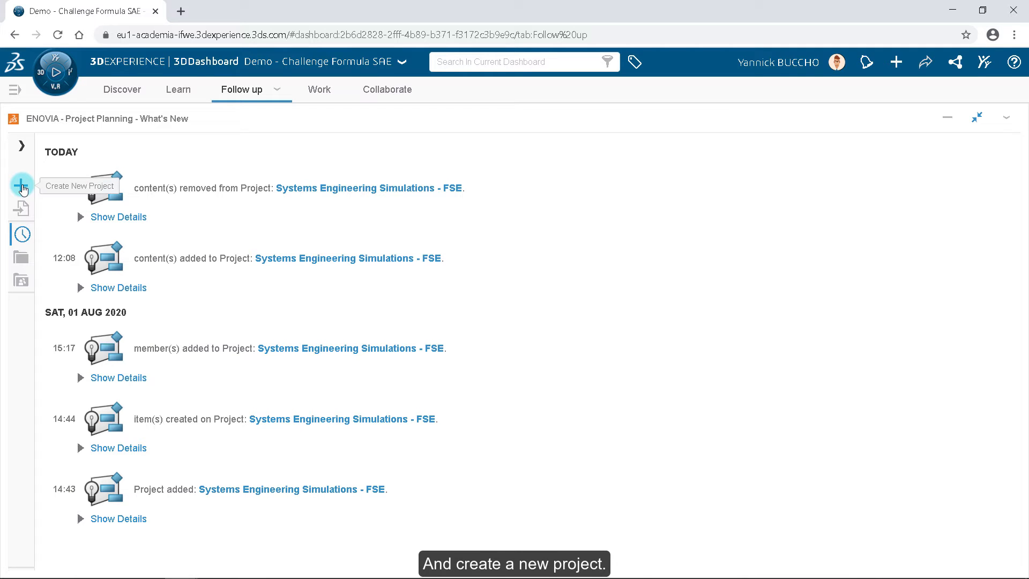
{"action": "left_click", "coordinate": [21, 188]}
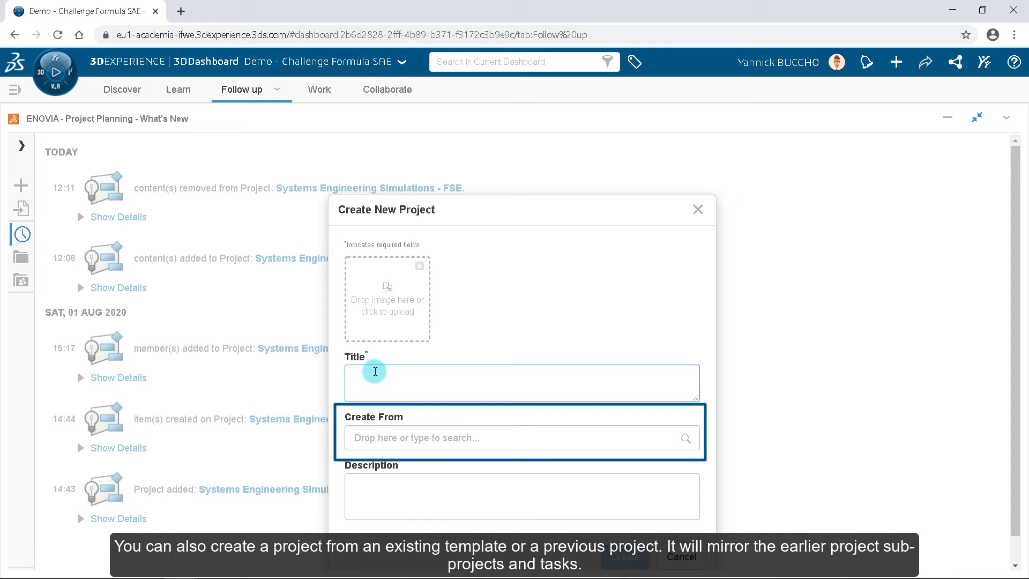
{"action": "type", "text": "Steering System Design"}
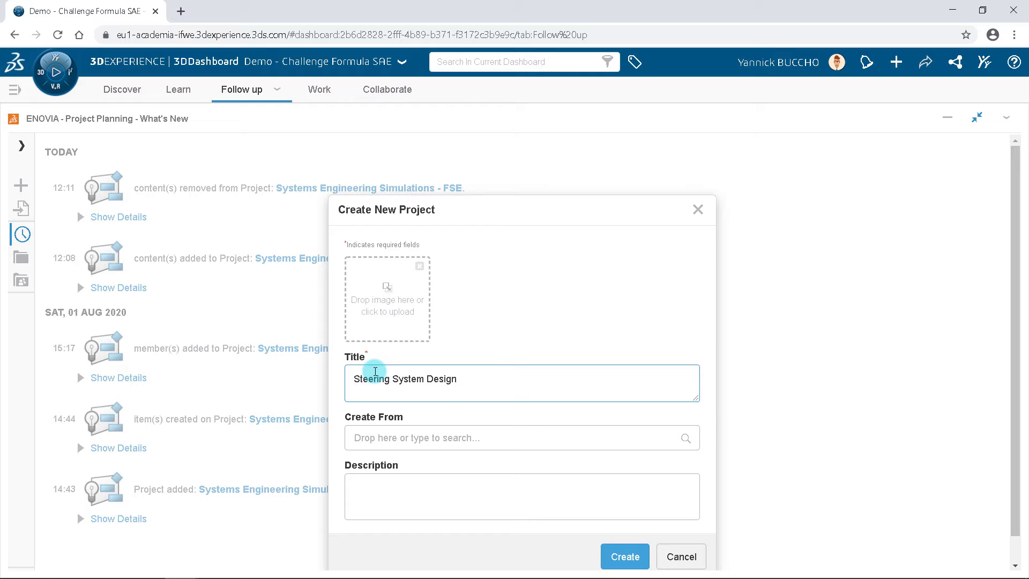
{"action": "left_click", "coordinate": [386, 304]}
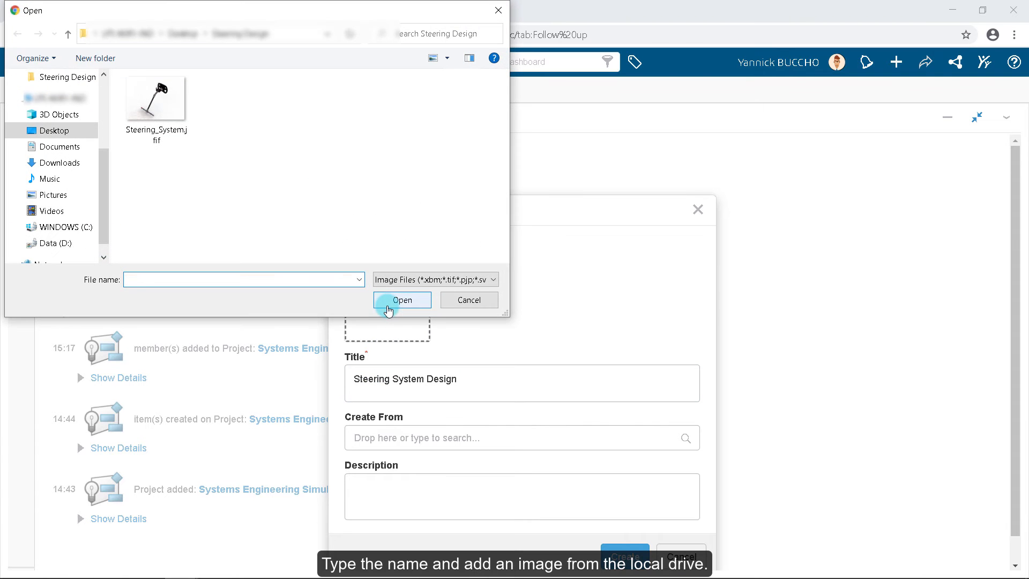
{"action": "left_click", "coordinate": [176, 141]}
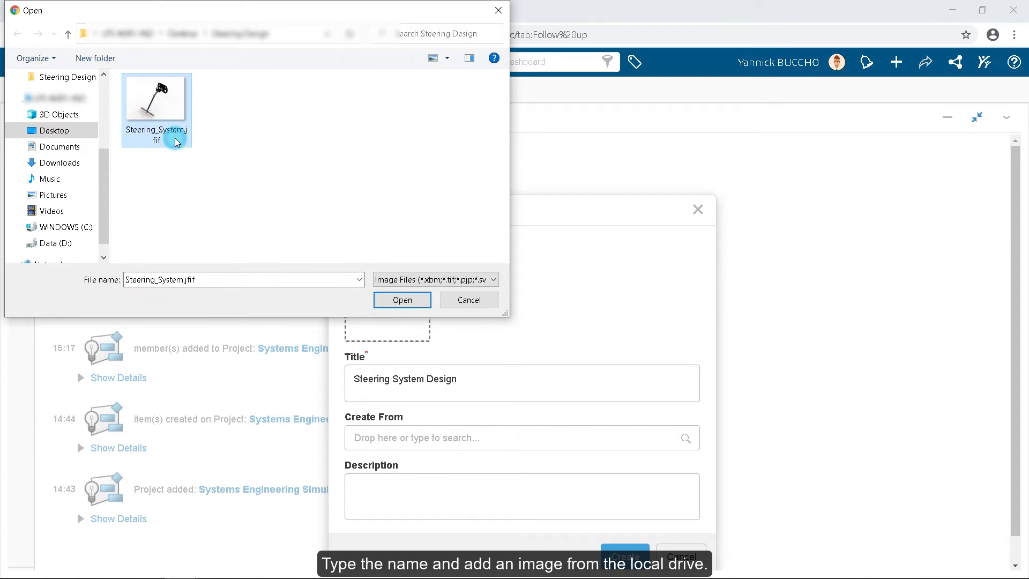
{"action": "left_click", "coordinate": [401, 298]}
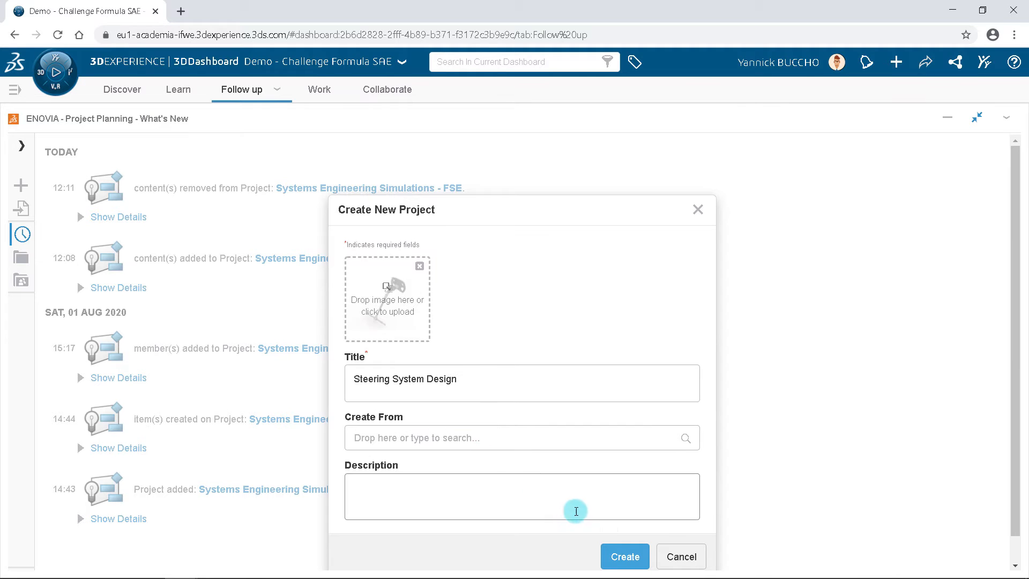
{"action": "left_click", "coordinate": [620, 559]}
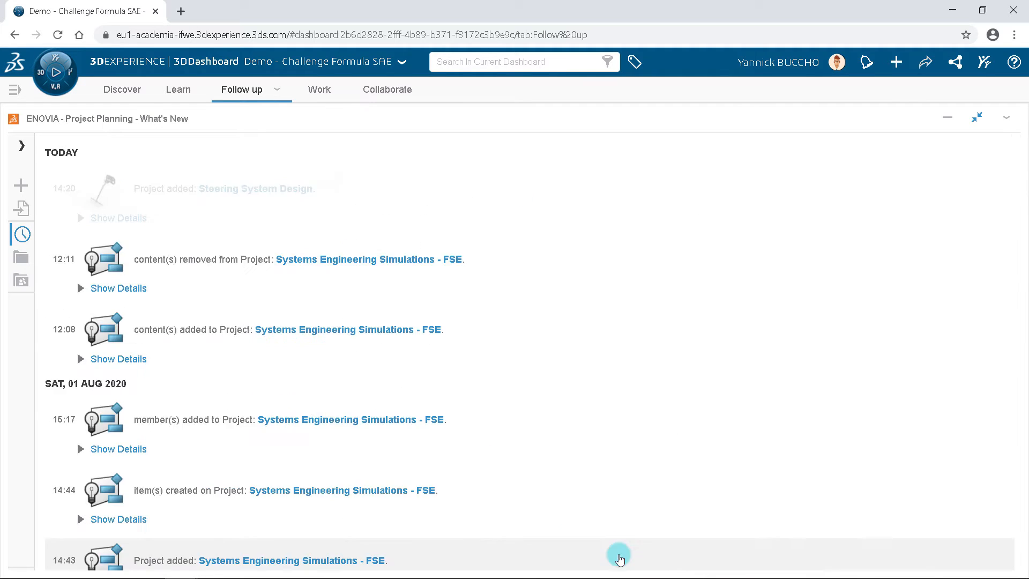
Step: Open the Steering System Design project and add two team members with the Author role
{"action": "left_click", "coordinate": [567, 231]}
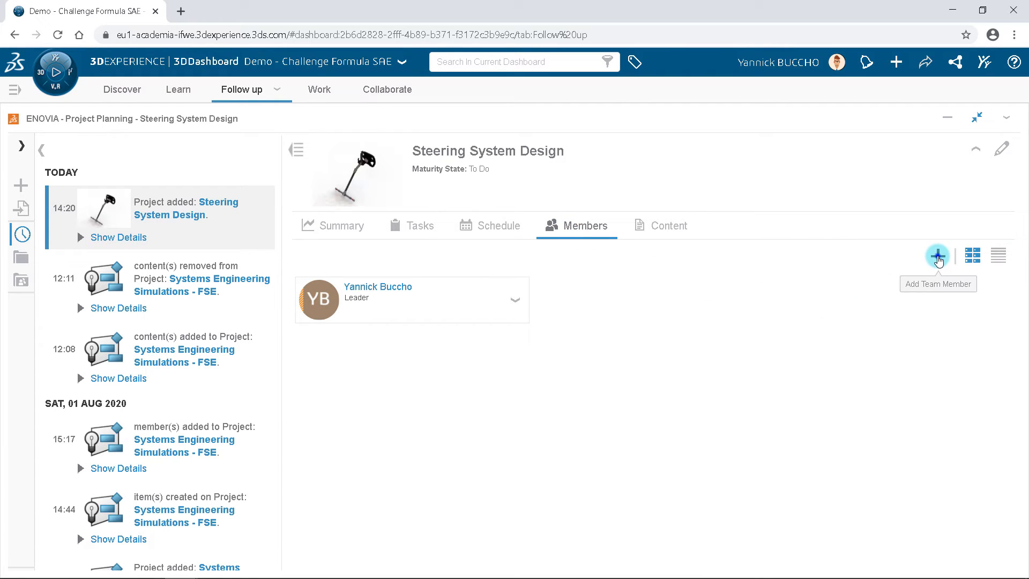
{"action": "left_click", "coordinate": [938, 260]}
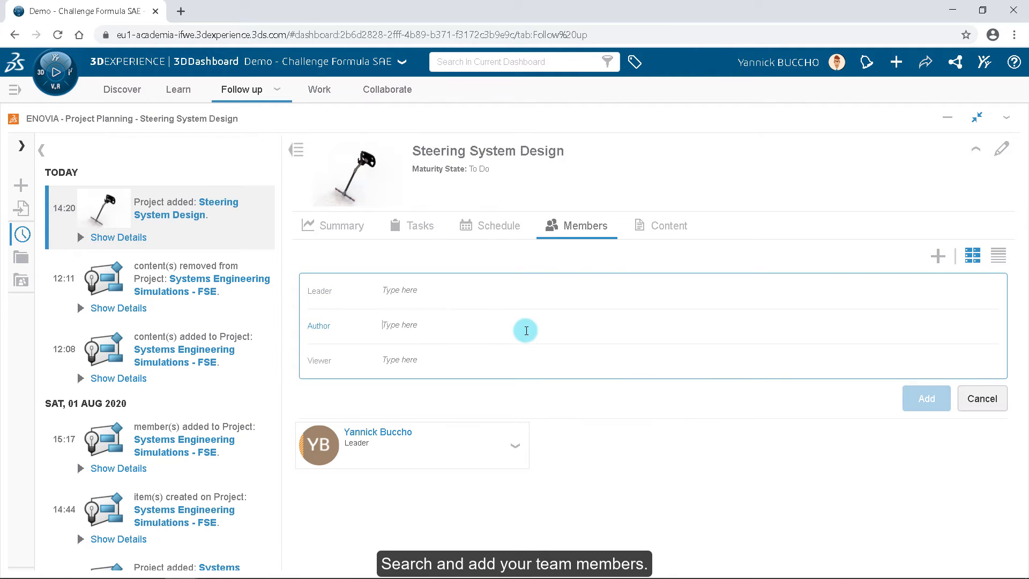
{"action": "type", "text": "Marc"}
{"action": "left_click", "coordinate": [454, 340]}
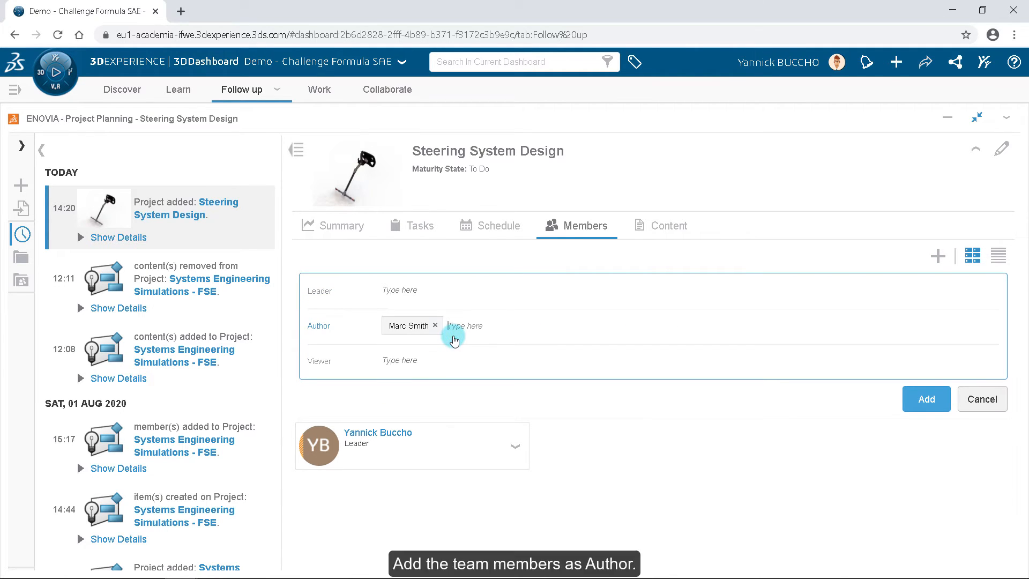
{"action": "type", "text": "tom"}
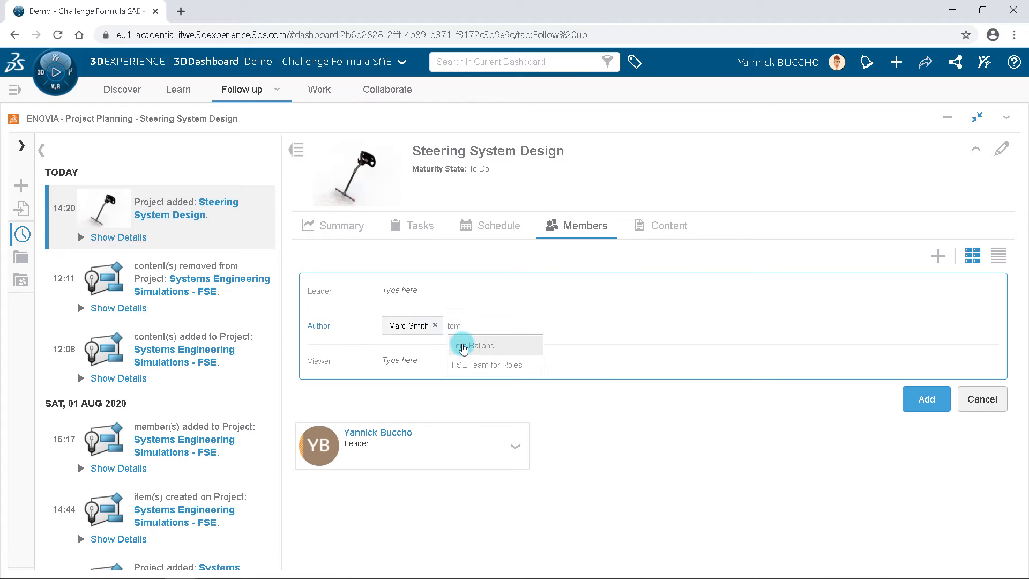
{"action": "left_click", "coordinate": [462, 345]}
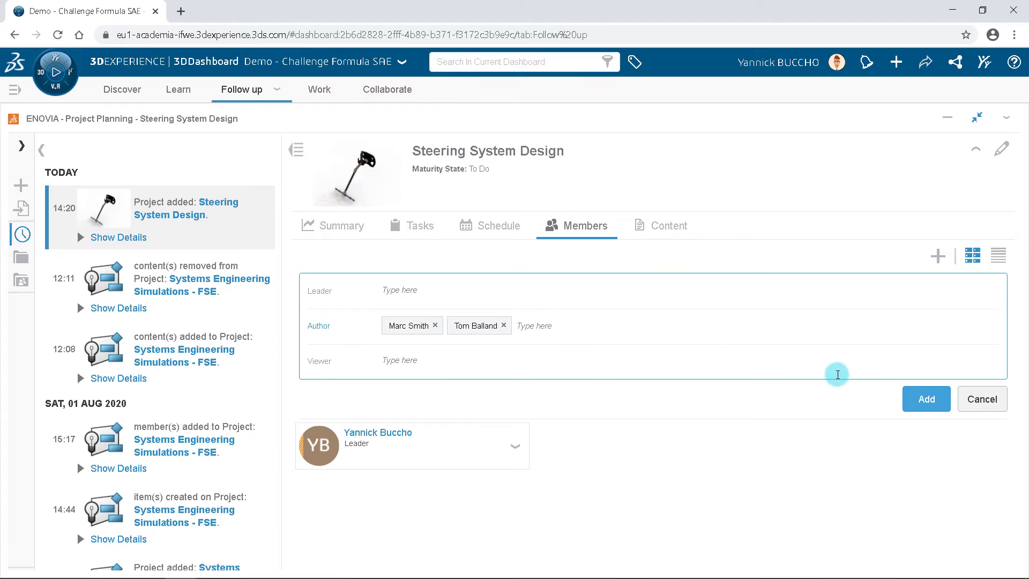
{"action": "left_click", "coordinate": [920, 398]}
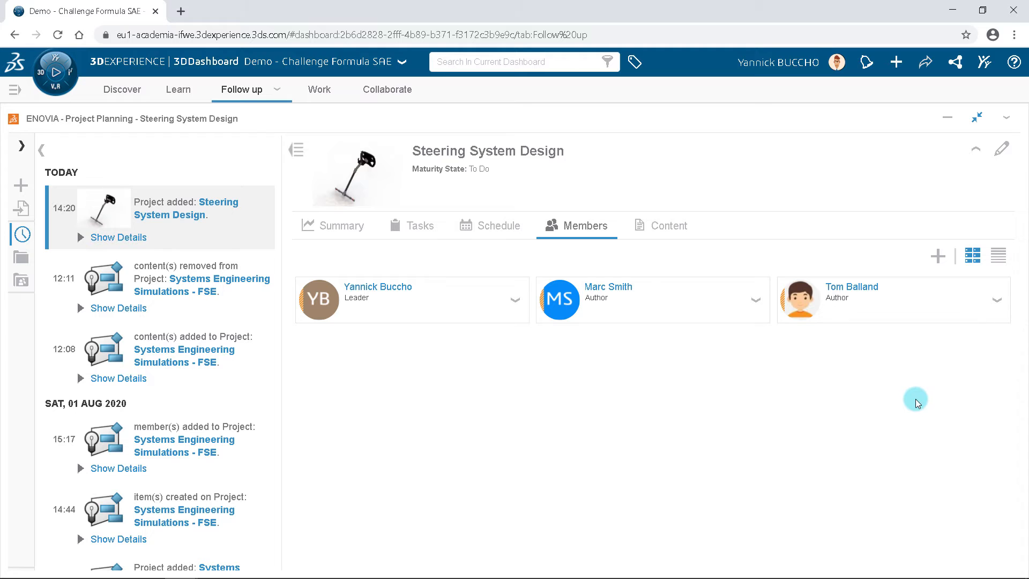
{"action": "left_click", "coordinate": [296, 151]}
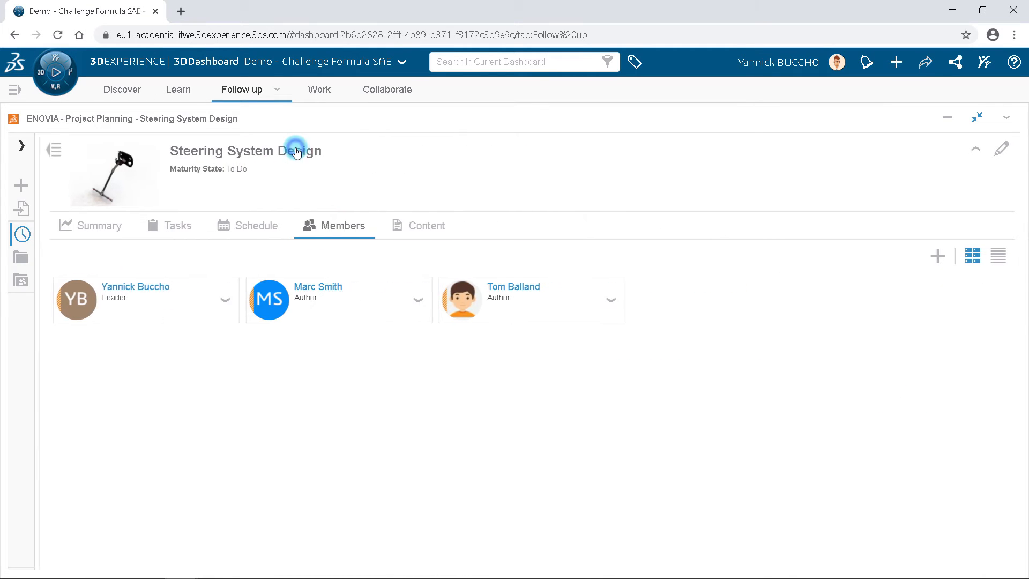
Step: Create a task named Steering Wheel Design in the project and open its details
{"action": "left_click", "coordinate": [157, 225]}
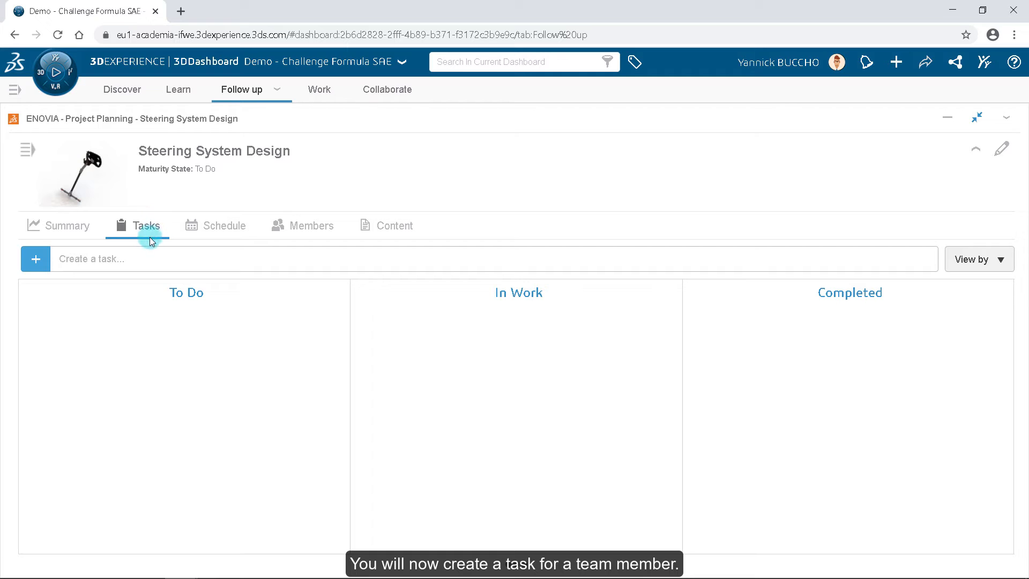
{"action": "left_click", "coordinate": [140, 258]}
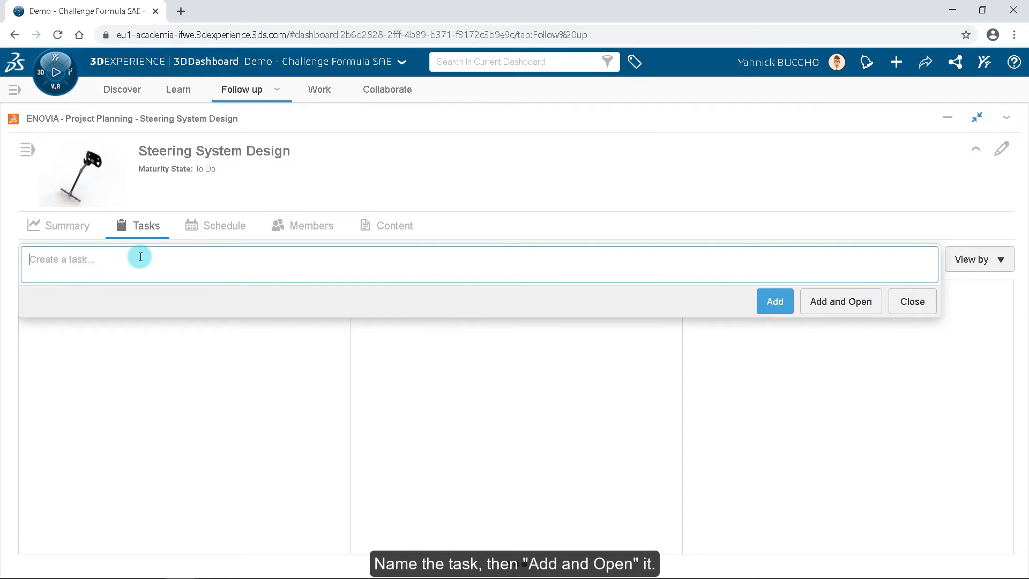
{"action": "type", "text": "Steering Wheel Design"}
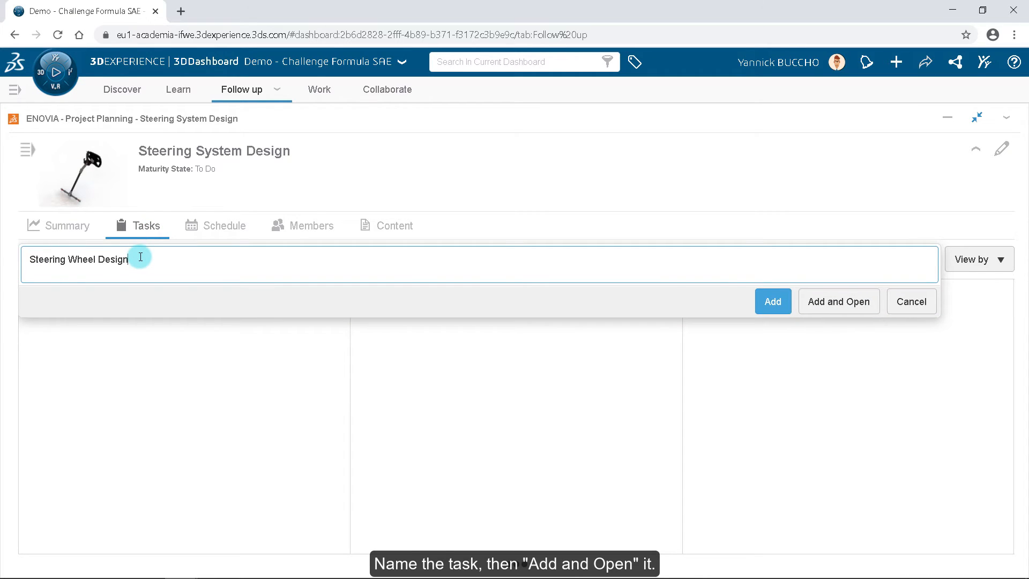
{"action": "left_click", "coordinate": [822, 301]}
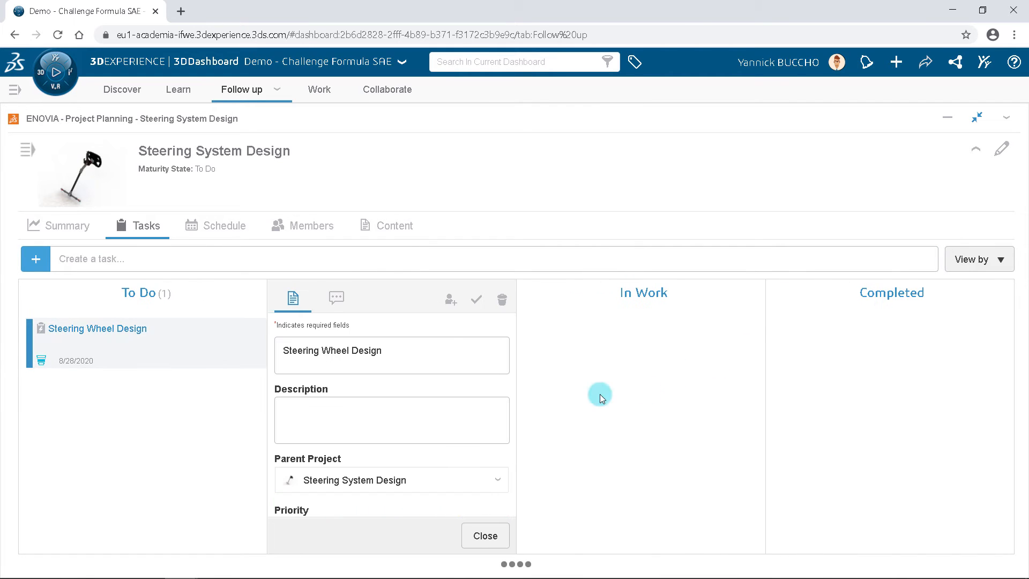
Step: Fix the task's planned start date to Thu, Aug 27, 2020
{"action": "scroll", "coordinate": [420, 384], "scroll_direction": "down", "scroll_amount": 1}
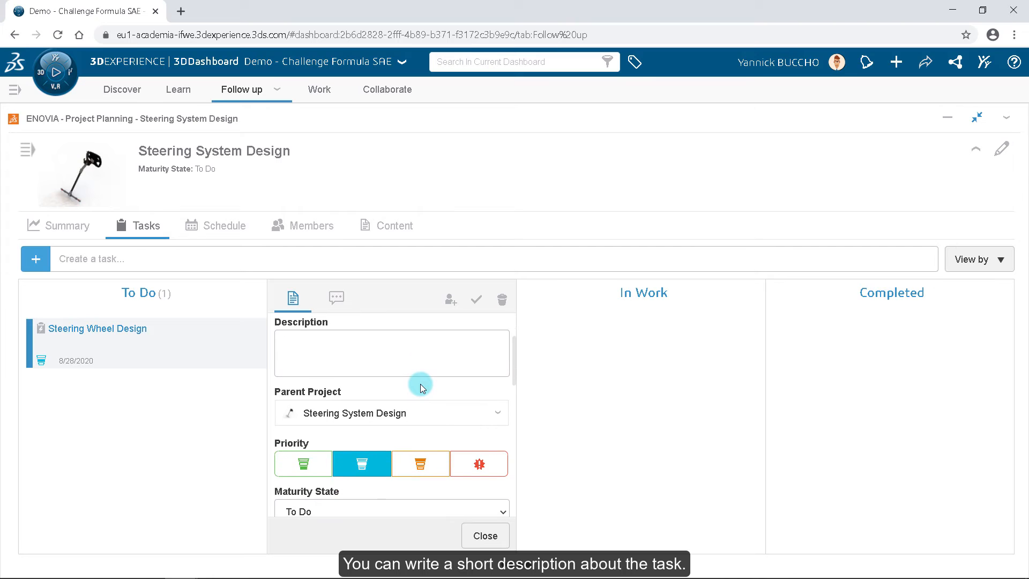
{"action": "scroll", "coordinate": [420, 383], "scroll_direction": "down", "scroll_amount": 1}
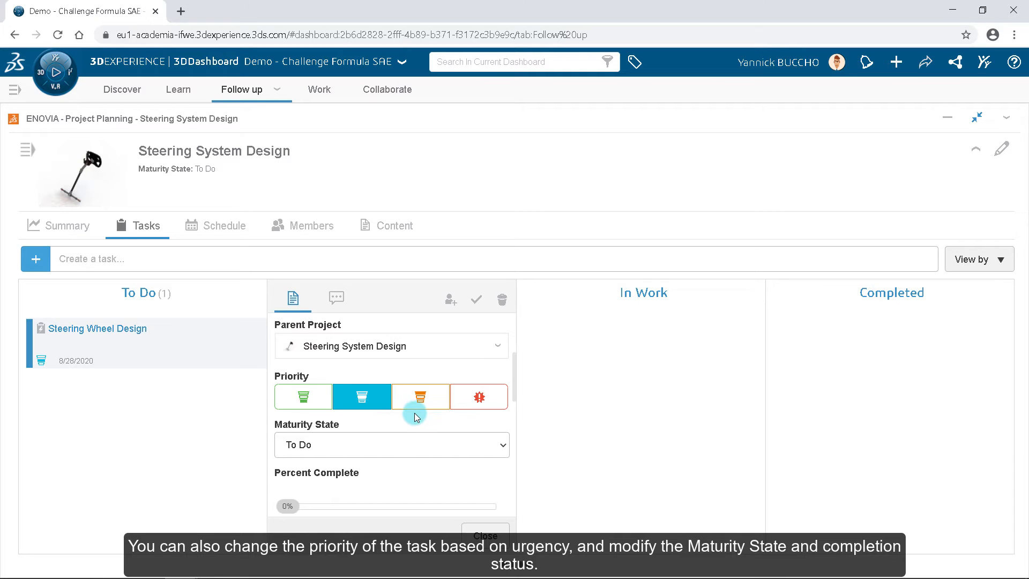
{"action": "scroll", "coordinate": [416, 427], "scroll_direction": "down", "scroll_amount": 1}
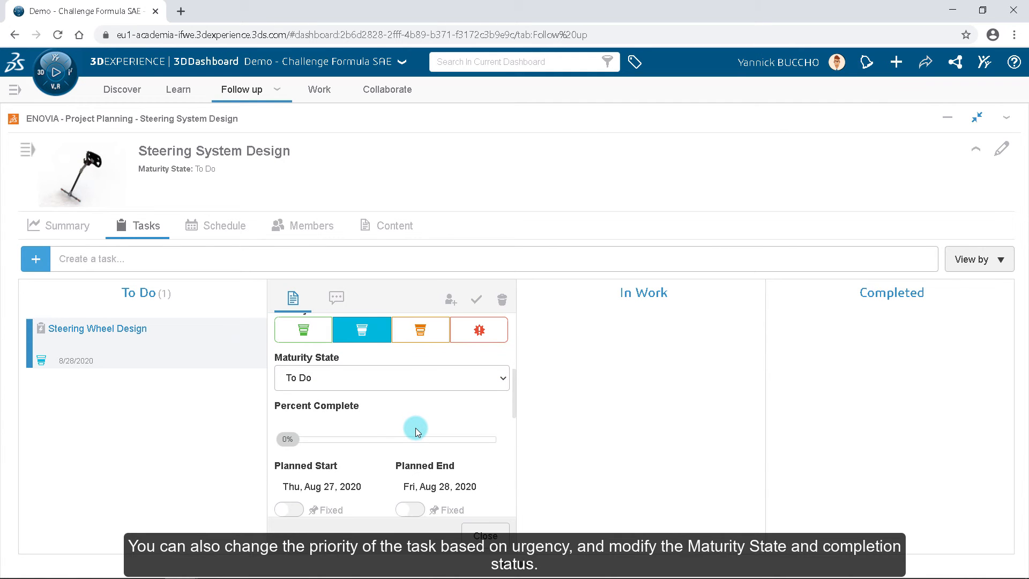
{"action": "scroll", "coordinate": [416, 428], "scroll_direction": "down", "scroll_amount": 1}
{"action": "scroll", "coordinate": [416, 428], "scroll_direction": "down", "scroll_amount": 1}
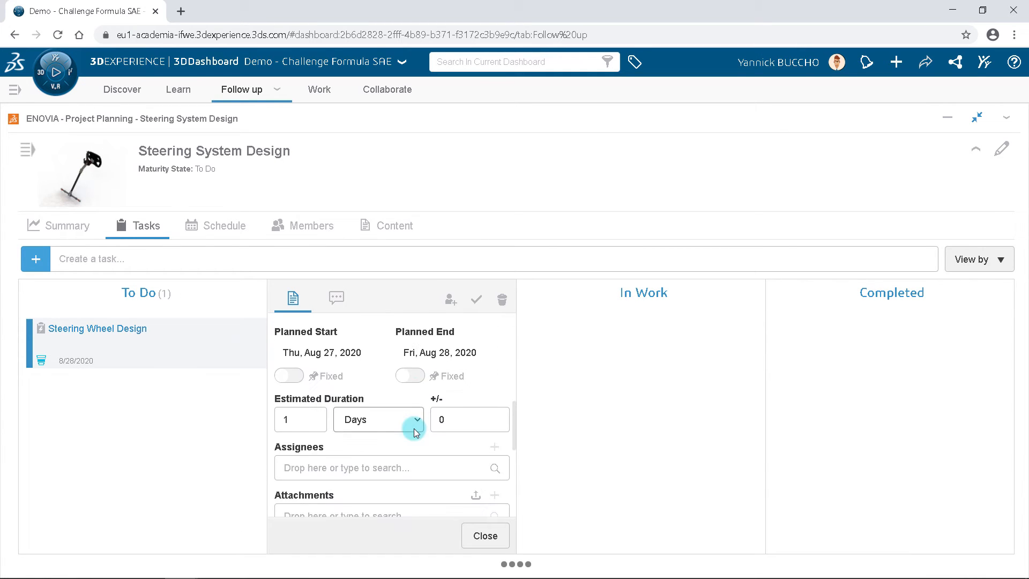
{"action": "left_click", "coordinate": [292, 377]}
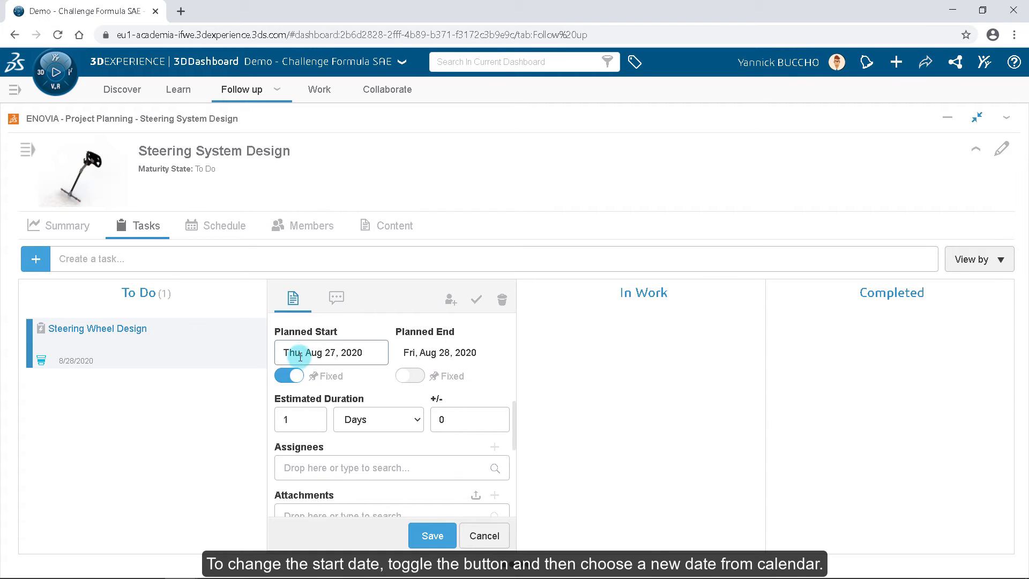
{"action": "left_click", "coordinate": [300, 356]}
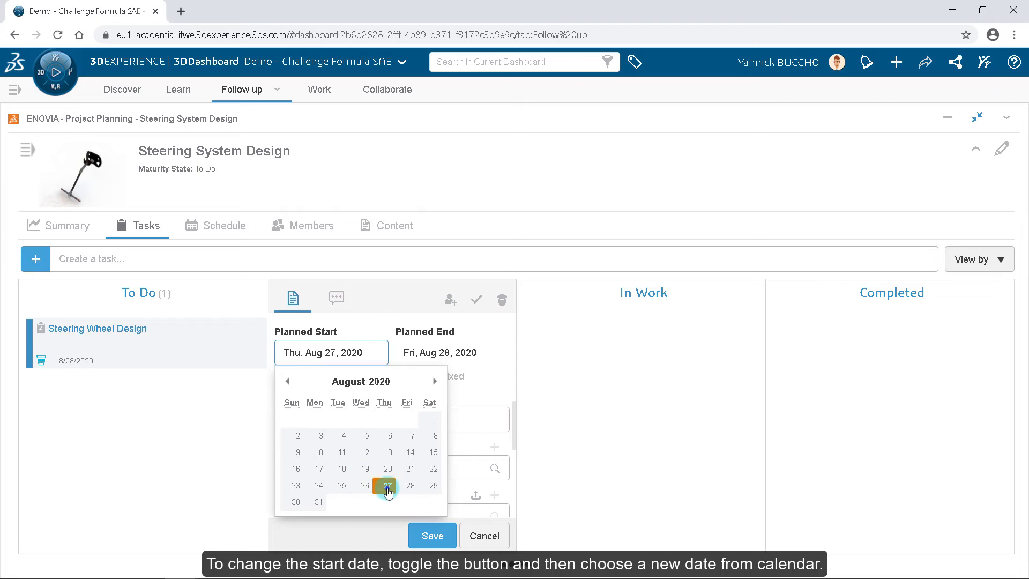
{"action": "left_click", "coordinate": [387, 487]}
Step: Set the estimated duration to 2 days and fix the planned end date at Sat, Aug 29, 2020
{"action": "left_click", "coordinate": [288, 419]}
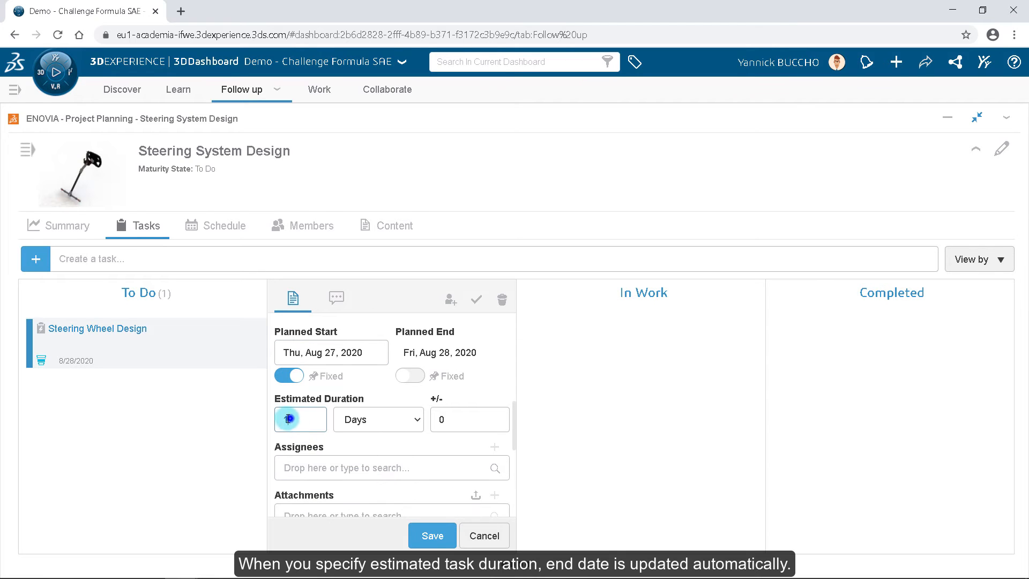
{"action": "type", "text": "2"}
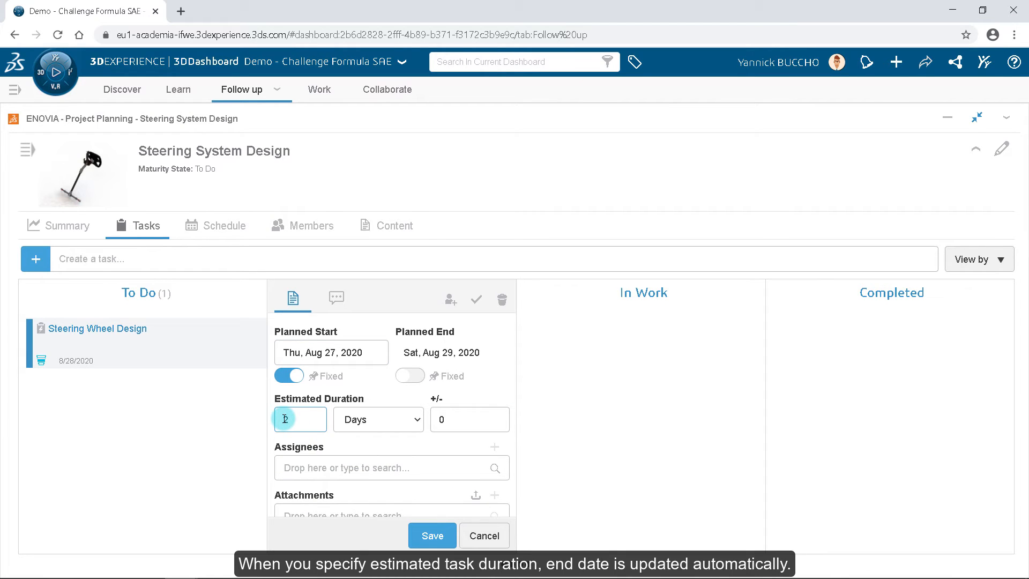
{"action": "left_click", "coordinate": [410, 376]}
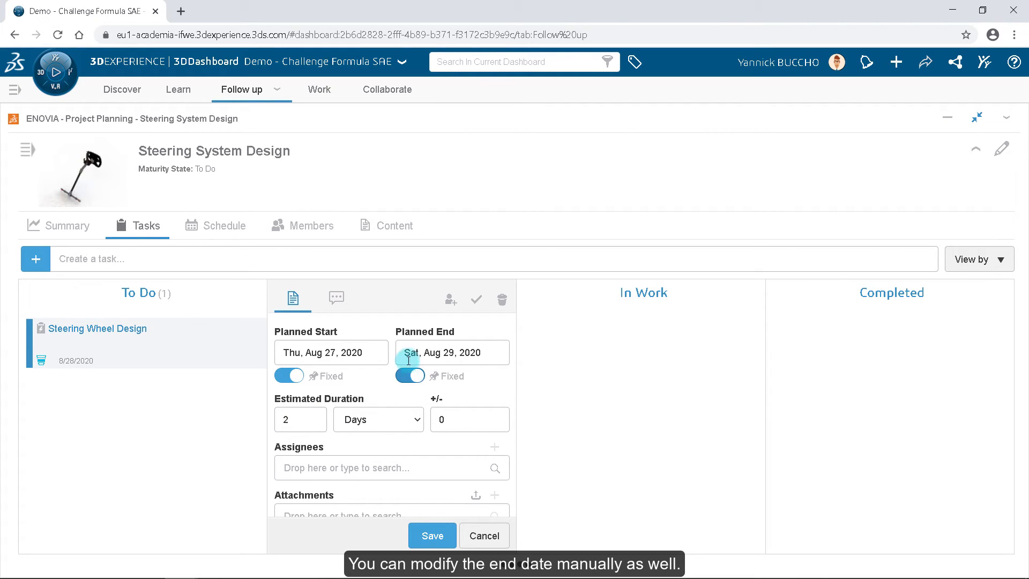
{"action": "left_click", "coordinate": [406, 354]}
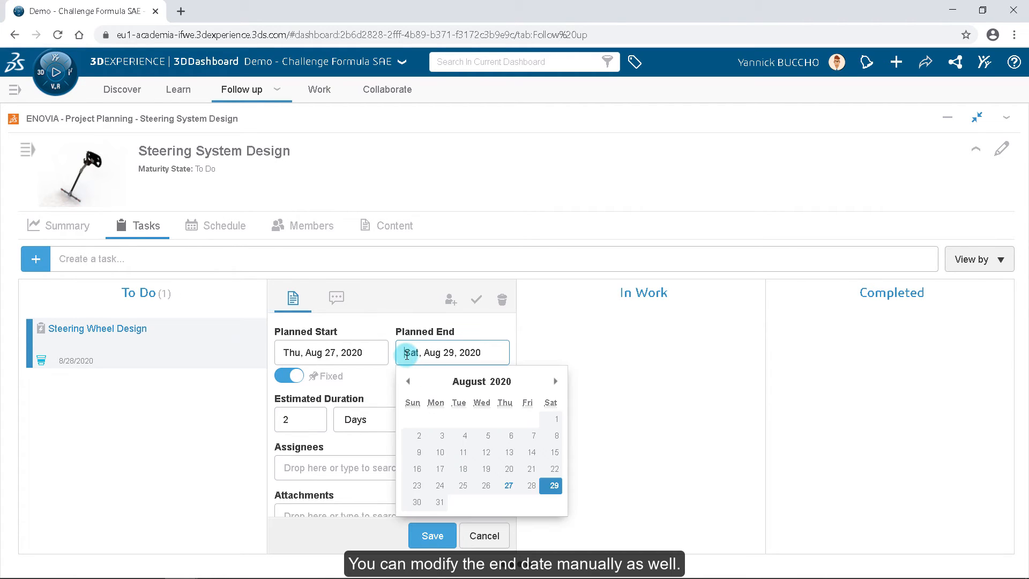
{"action": "left_click", "coordinate": [394, 376]}
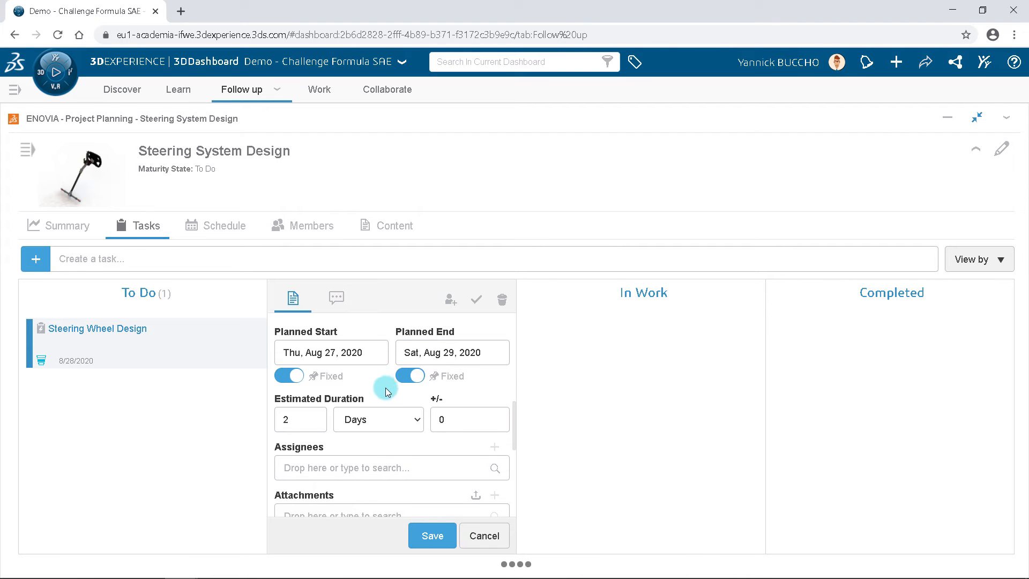
Step: Assign the task to a project team member by searching for their name
{"action": "left_click", "coordinate": [377, 462]}
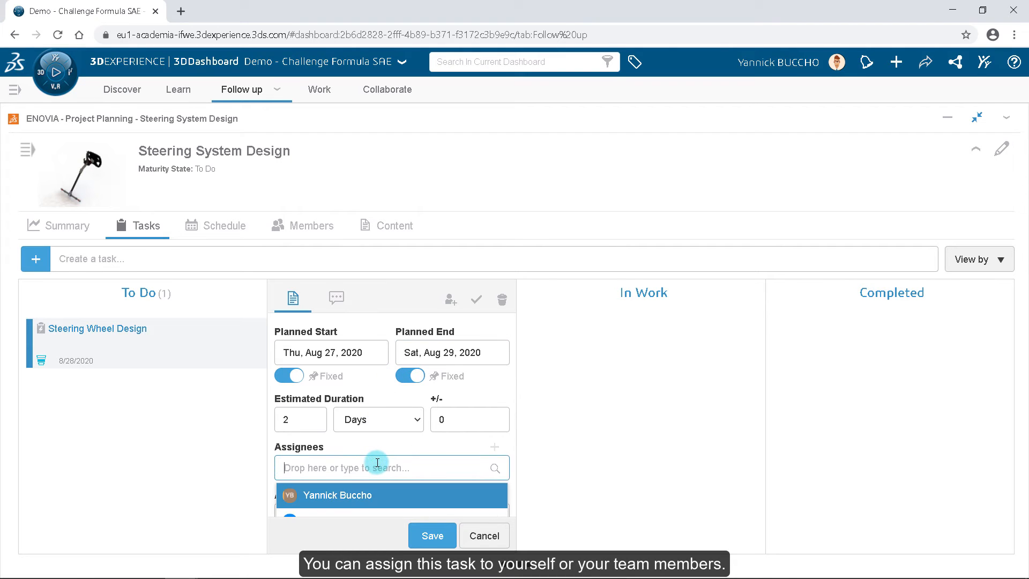
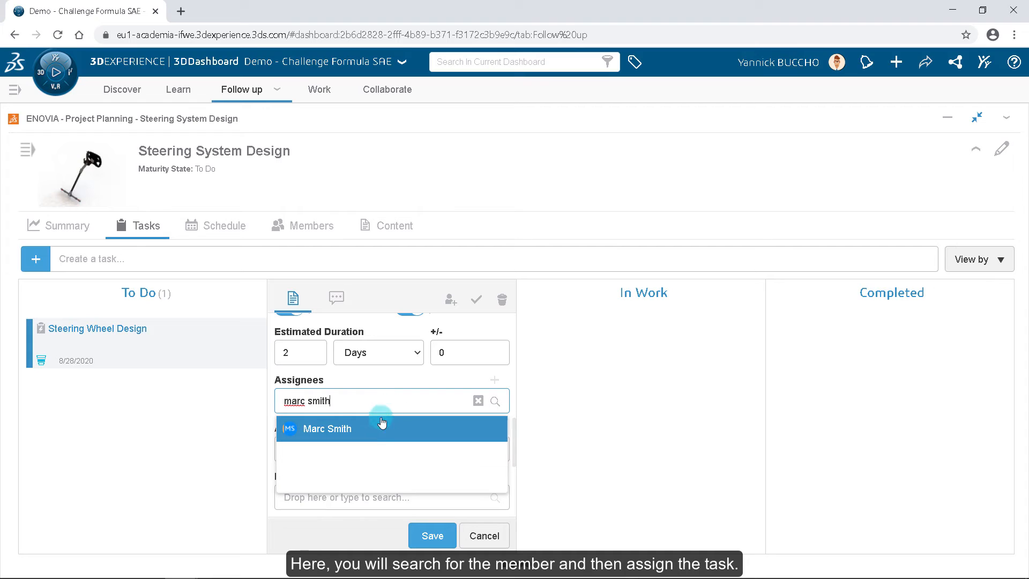
{"action": "left_click", "coordinate": [377, 431]}
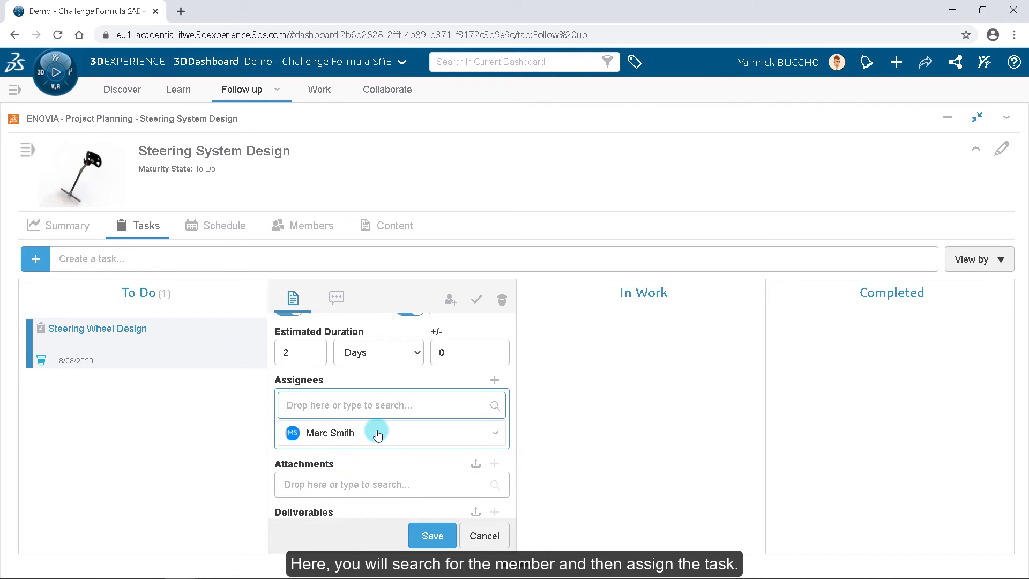
Step: Upload design-and-optimization-of-the-steering-system-of.pdf from the Steering Design folder as the task's attachment
{"action": "scroll", "coordinate": [377, 433], "scroll_direction": "down", "scroll_amount": 1}
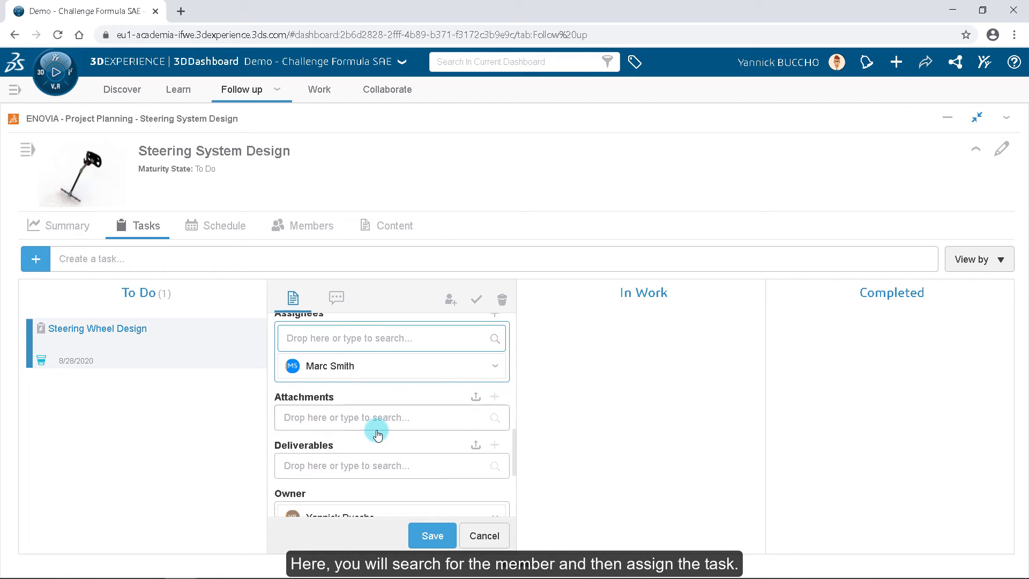
{"action": "left_click", "coordinate": [474, 397]}
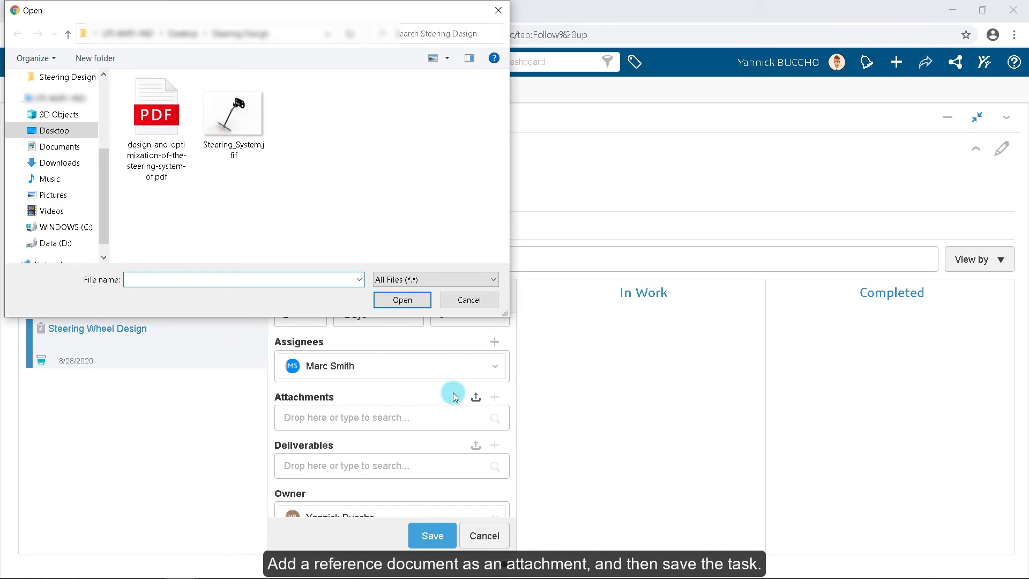
{"action": "left_click", "coordinate": [168, 155]}
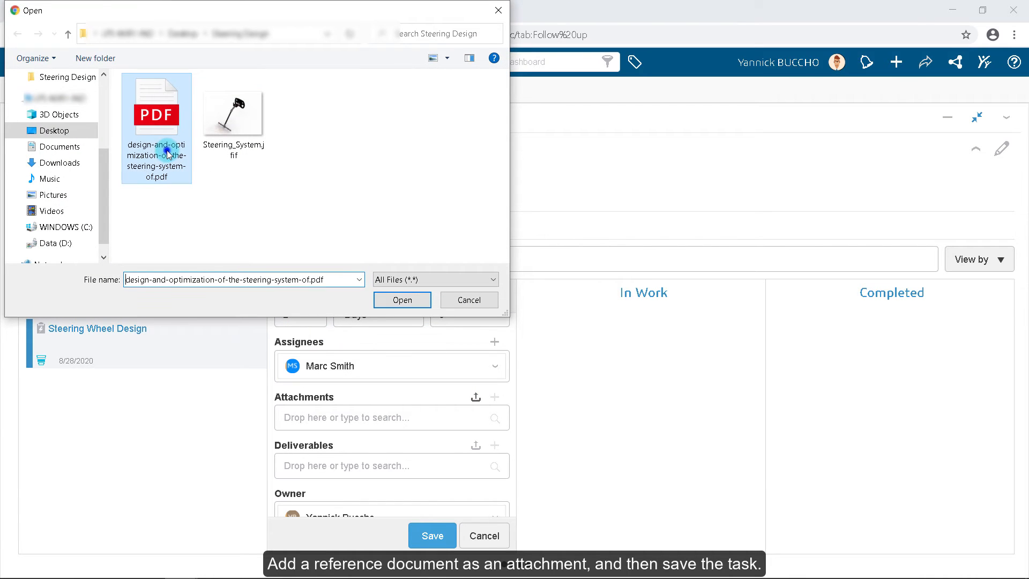
{"action": "left_click", "coordinate": [386, 304]}
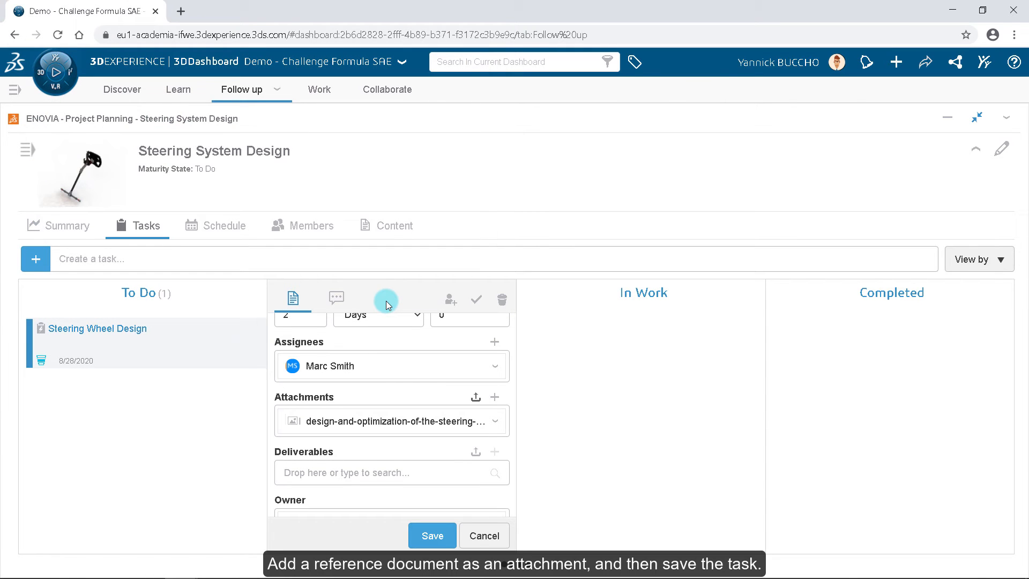
Step: Save the task and close its details panel
{"action": "scroll", "coordinate": [444, 426], "scroll_direction": "down", "scroll_amount": 1}
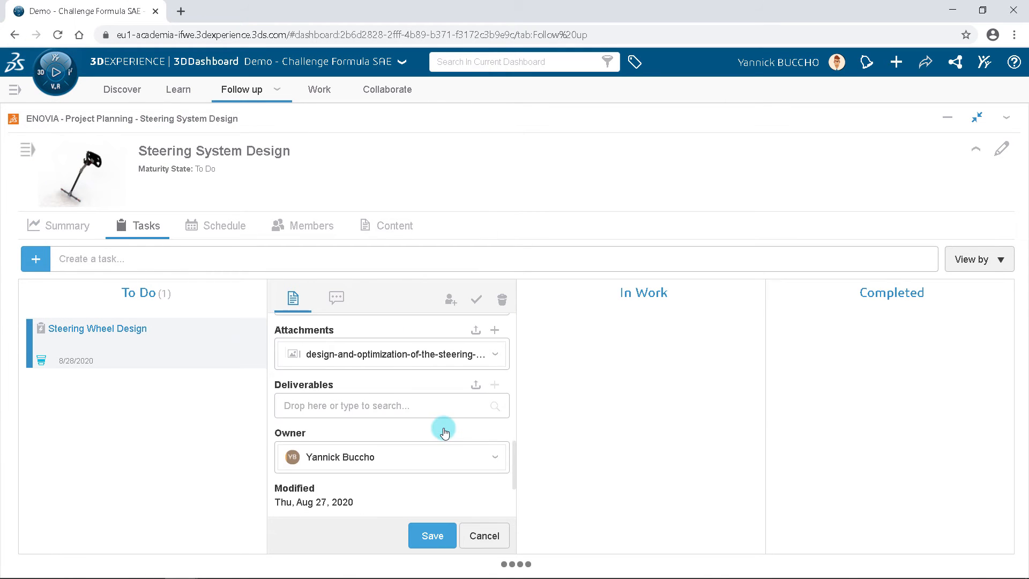
{"action": "scroll", "coordinate": [442, 428], "scroll_direction": "down", "scroll_amount": 2}
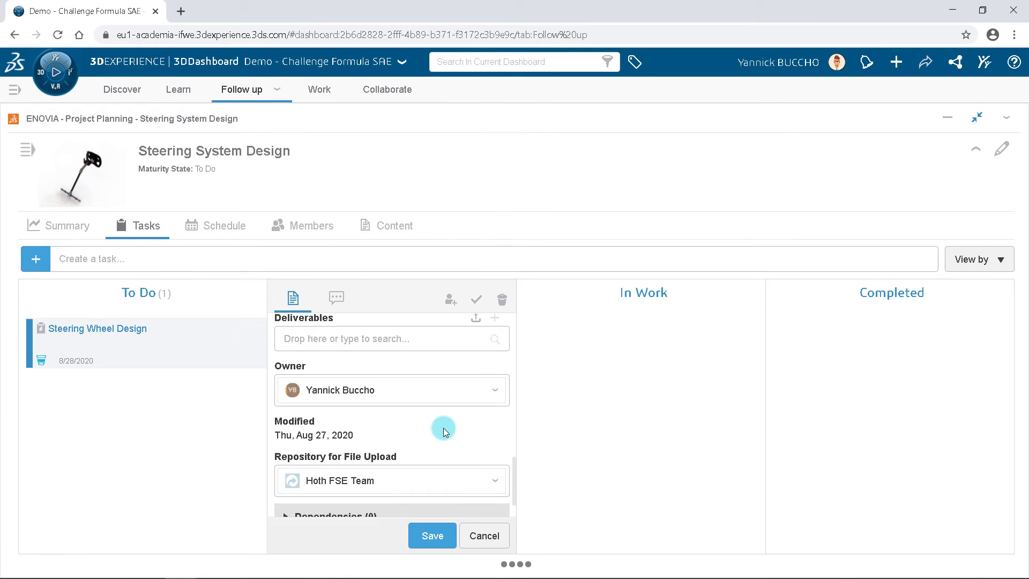
{"action": "left_click", "coordinate": [428, 536]}
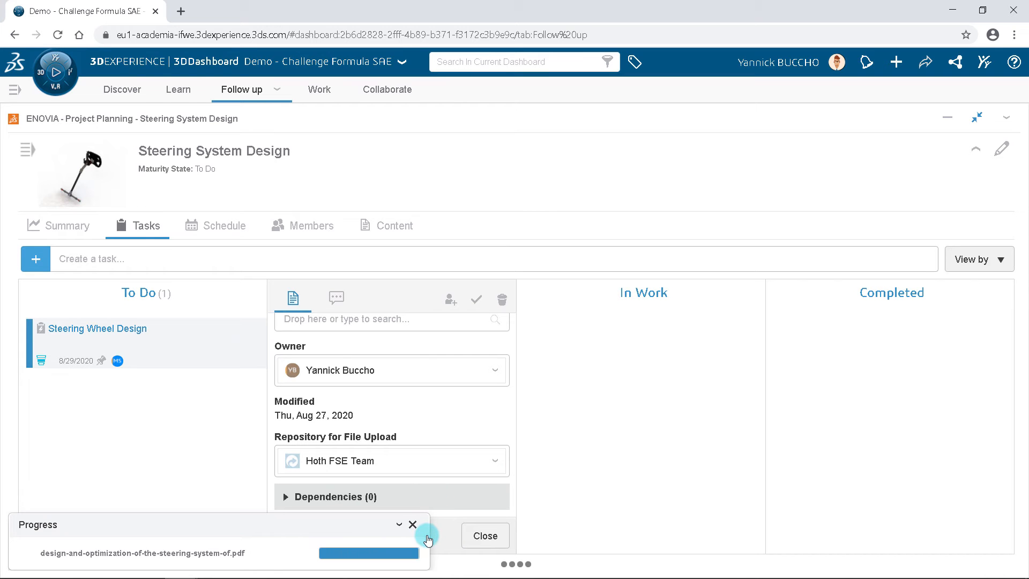
{"action": "left_click", "coordinate": [470, 536]}
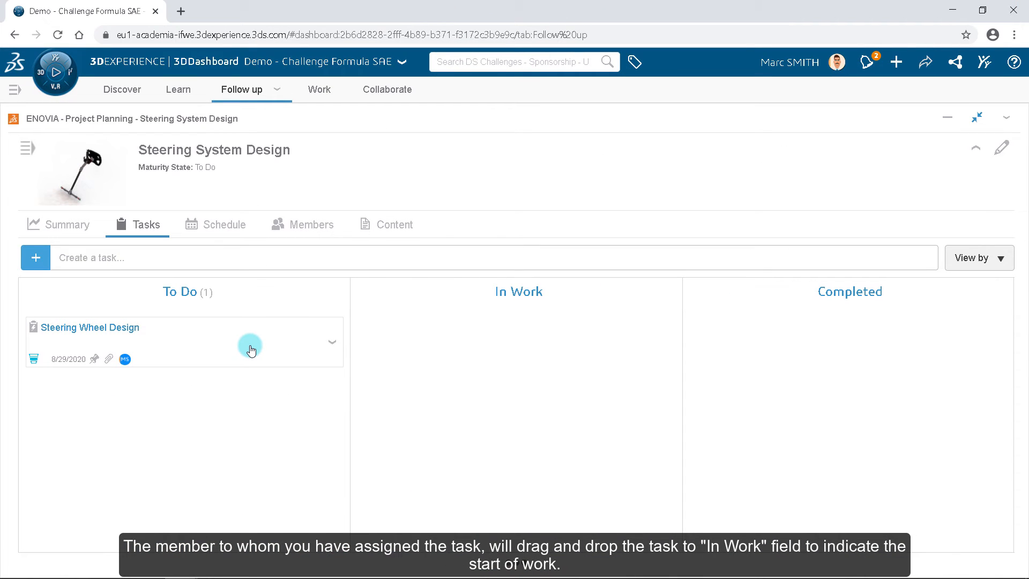
Step: Move the Steering Wheel Design task to In Work and open it for editing
{"action": "left_click_drag", "start_coordinate": [250, 350], "coordinate": [518, 353]}
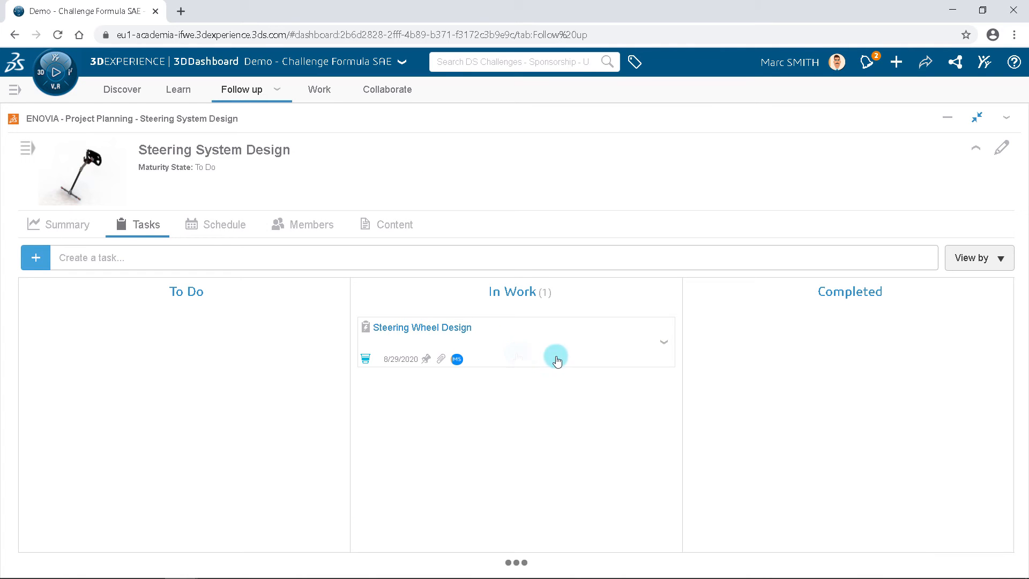
{"action": "left_click", "coordinate": [665, 347]}
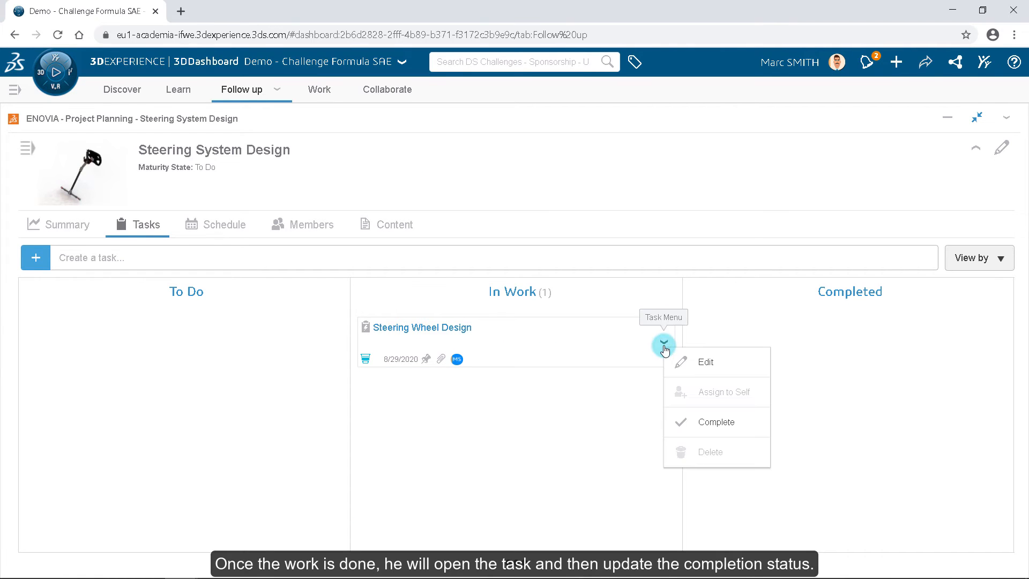
{"action": "left_click", "coordinate": [674, 360]}
Step: Set the task's percent complete to 100% and its maturity state to Completed
{"action": "scroll", "coordinate": [677, 363], "scroll_direction": "down", "scroll_amount": 4}
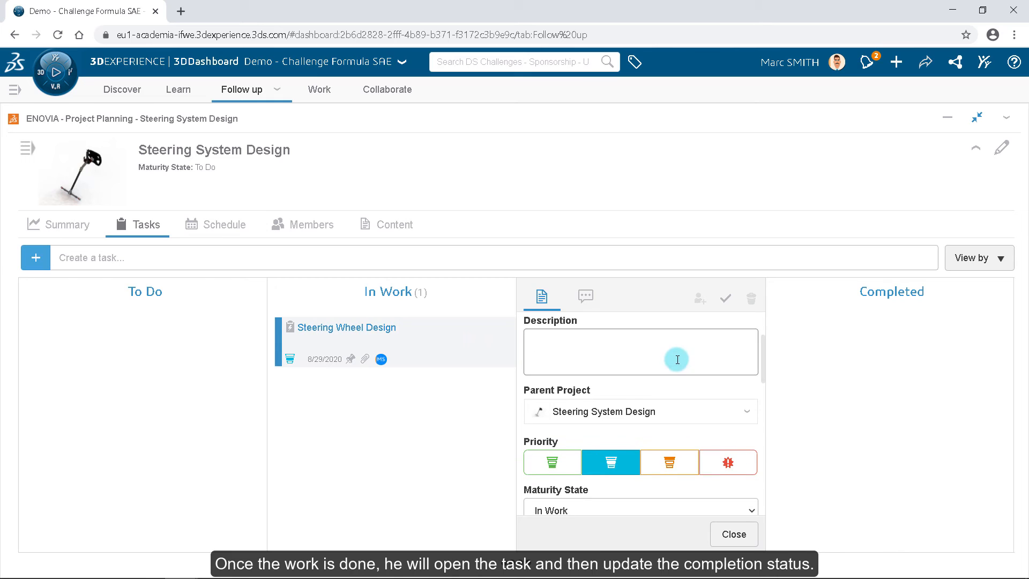
{"action": "left_click_drag", "start_coordinate": [557, 438], "coordinate": [615, 438]}
{"action": "left_click_drag", "start_coordinate": [687, 438], "coordinate": [745, 438]}
{"action": "left_click", "coordinate": [688, 377]}
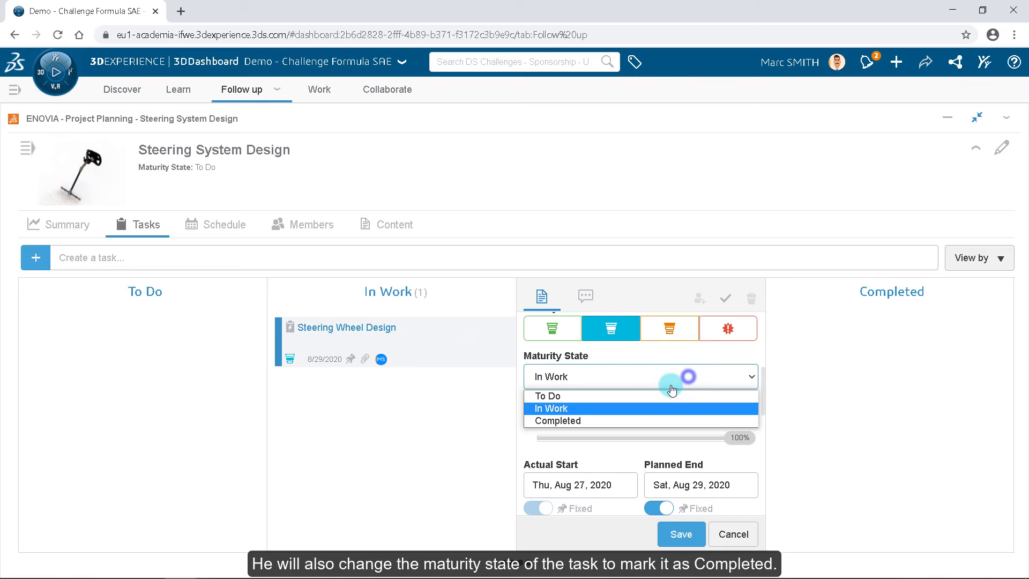
{"action": "left_click", "coordinate": [620, 421]}
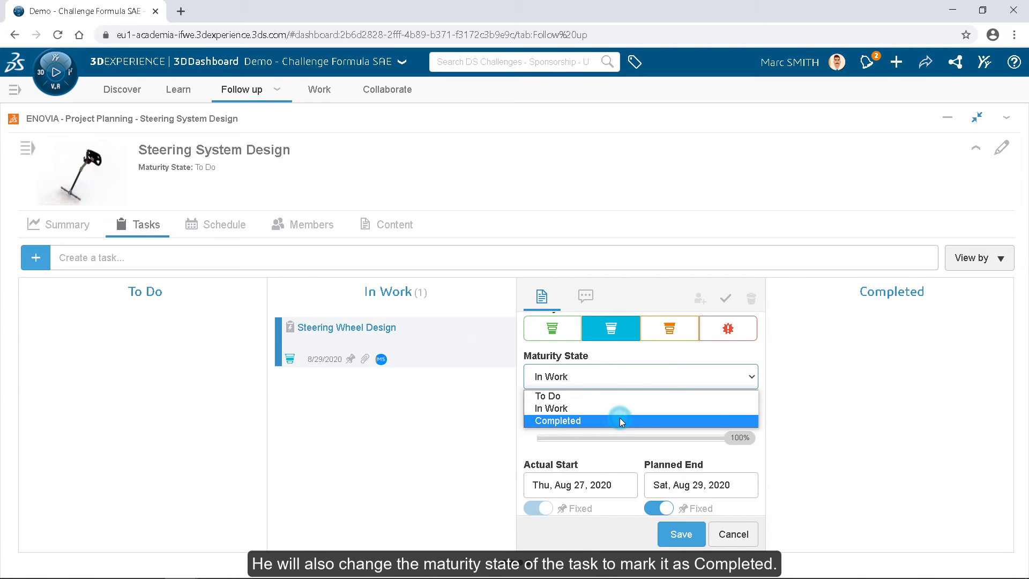
Step: Search deliverables for Steering and add Steering_ZHAWLMUC_SC_Assembly2 as the task's deliverable
{"action": "scroll", "coordinate": [621, 417], "scroll_direction": "down", "scroll_amount": 3}
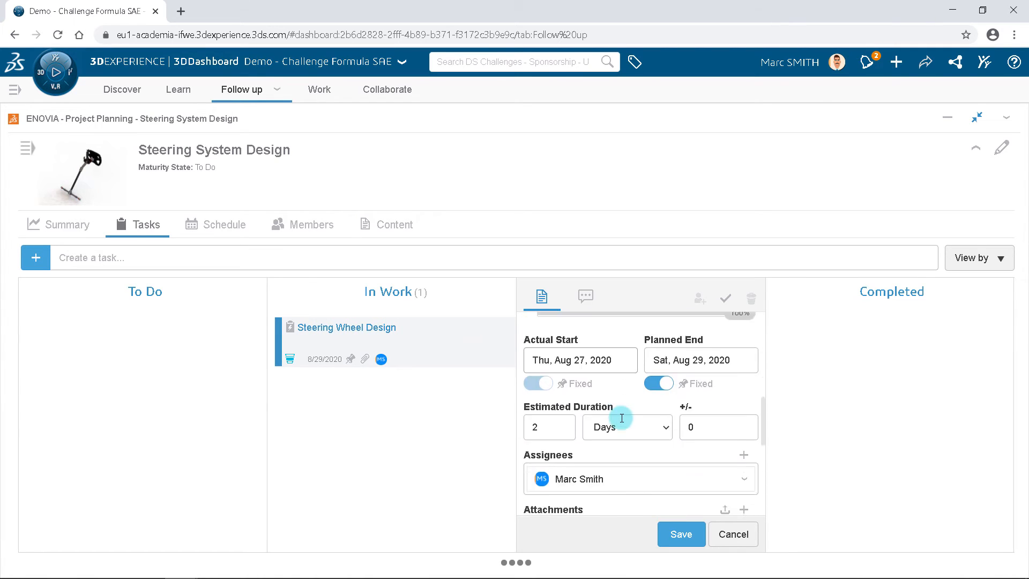
{"action": "scroll", "coordinate": [621, 418], "scroll_direction": "down", "scroll_amount": 4}
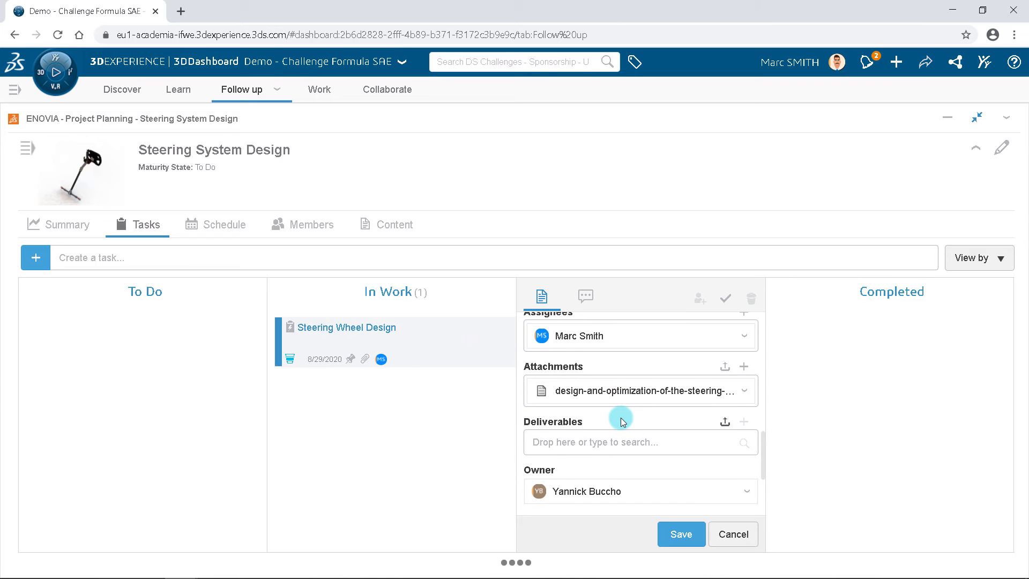
{"action": "left_click", "coordinate": [714, 441]}
{"action": "type", "text": "Steering"}
{"action": "scroll", "coordinate": [638, 396], "scroll_direction": "down", "scroll_amount": 3}
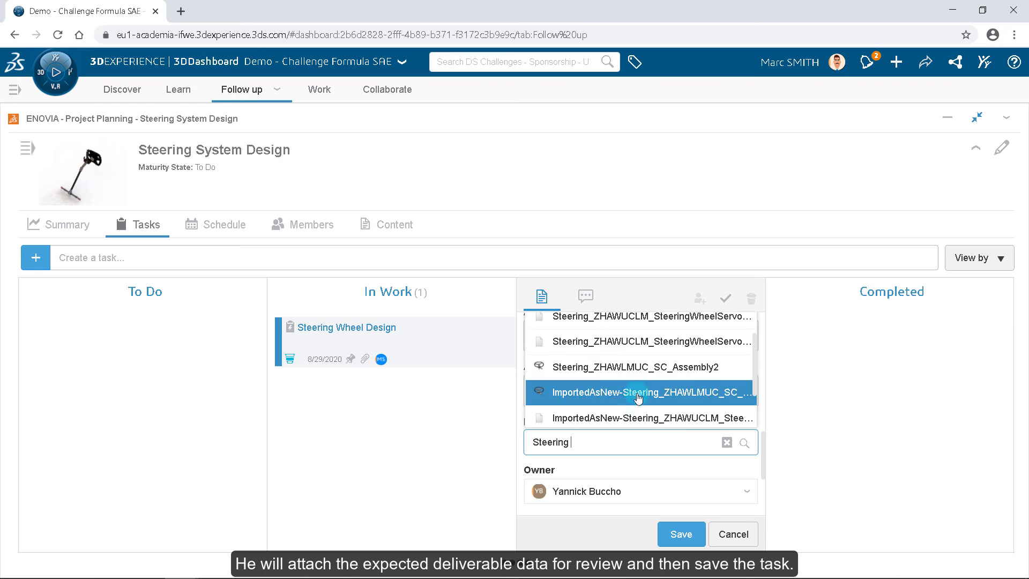
{"action": "left_click", "coordinate": [637, 374]}
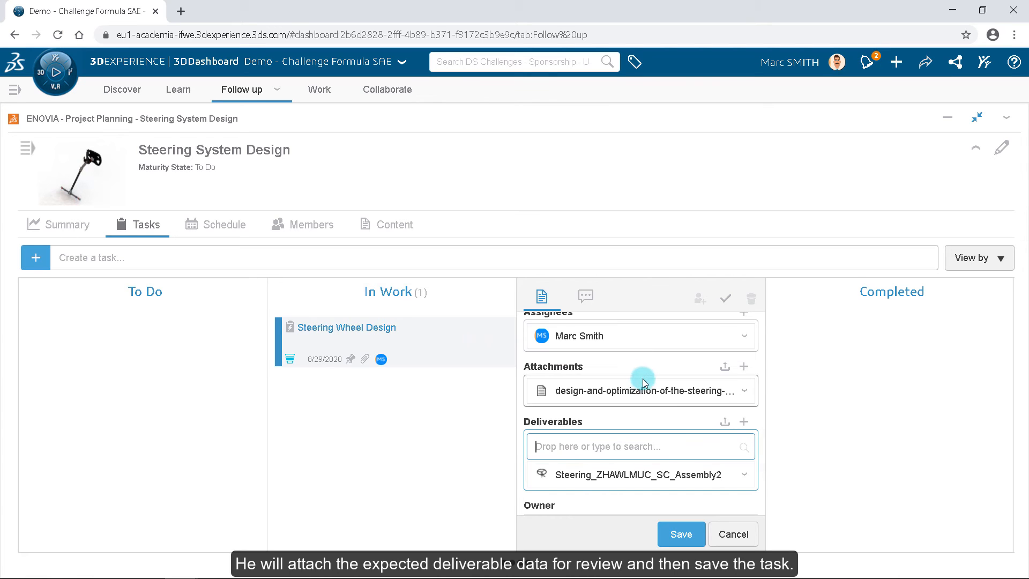
Step: Save the Steering Wheel Design task with its deliverable
{"action": "scroll", "coordinate": [660, 411], "scroll_direction": "down", "scroll_amount": 1}
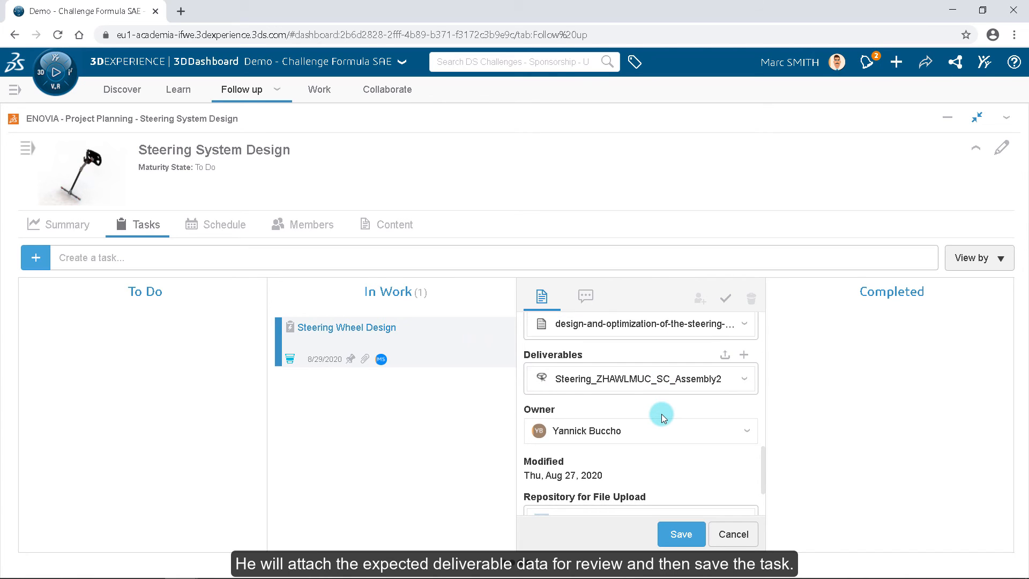
{"action": "scroll", "coordinate": [661, 414], "scroll_direction": "down", "scroll_amount": 1}
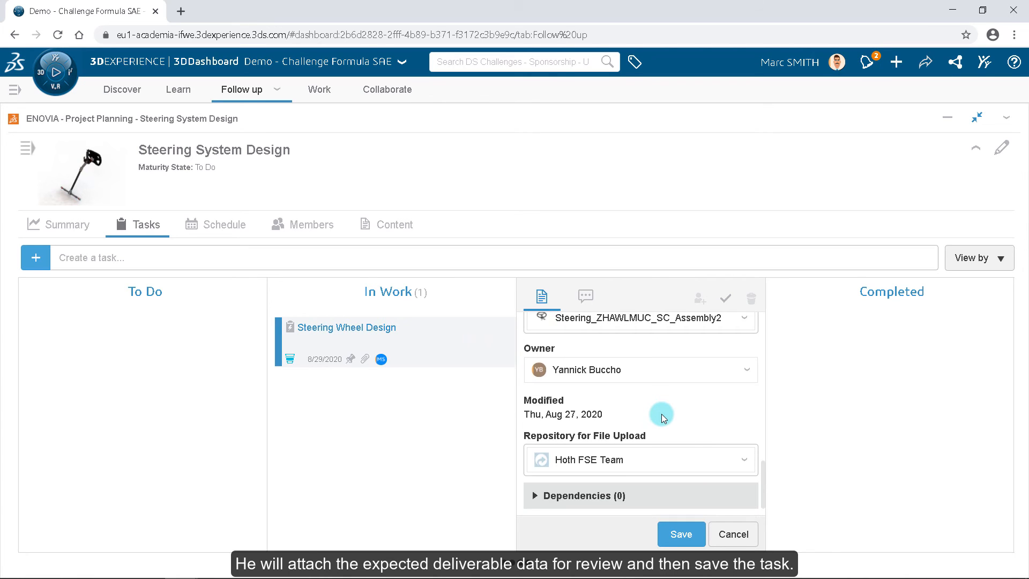
{"action": "left_click", "coordinate": [681, 533]}
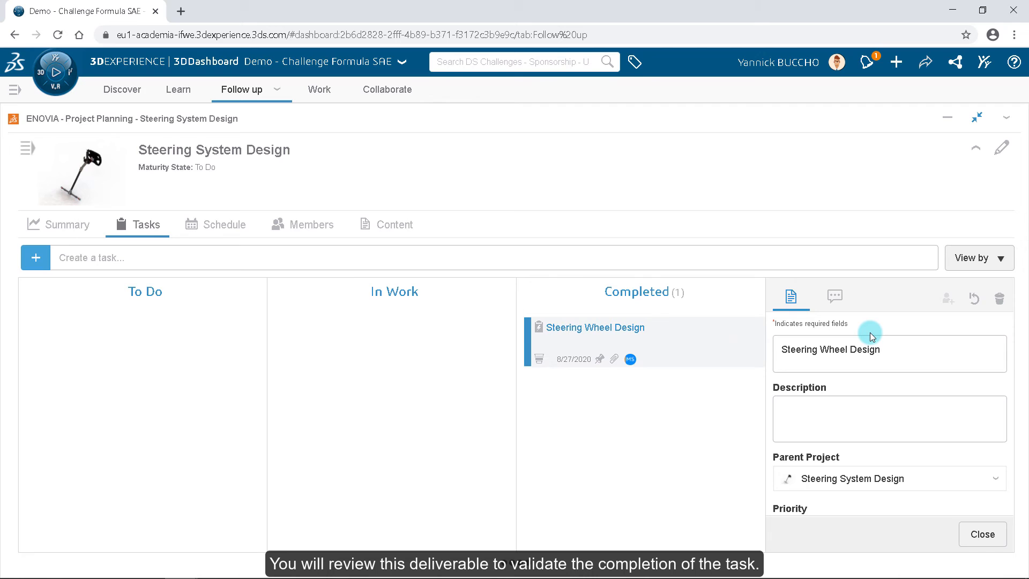
Step: Open the completed task's Steering_ZHAWLMUC_SC_Assembly2 deliverable in 3DPlay for review
{"action": "scroll", "coordinate": [883, 377], "scroll_direction": "down", "scroll_amount": 4}
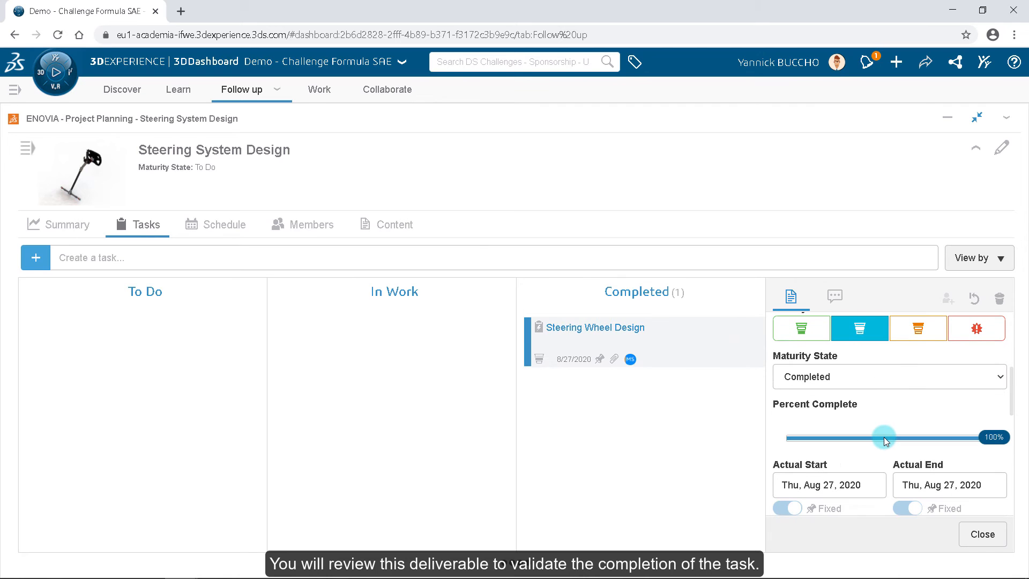
{"action": "scroll", "coordinate": [883, 436], "scroll_direction": "down", "scroll_amount": 2}
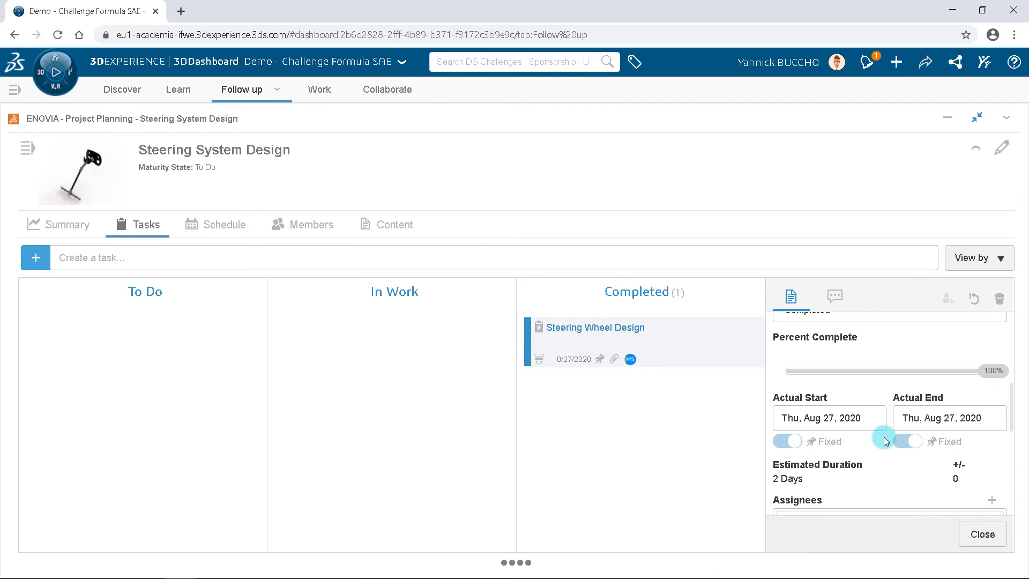
{"action": "scroll", "coordinate": [883, 436], "scroll_direction": "down", "scroll_amount": 6}
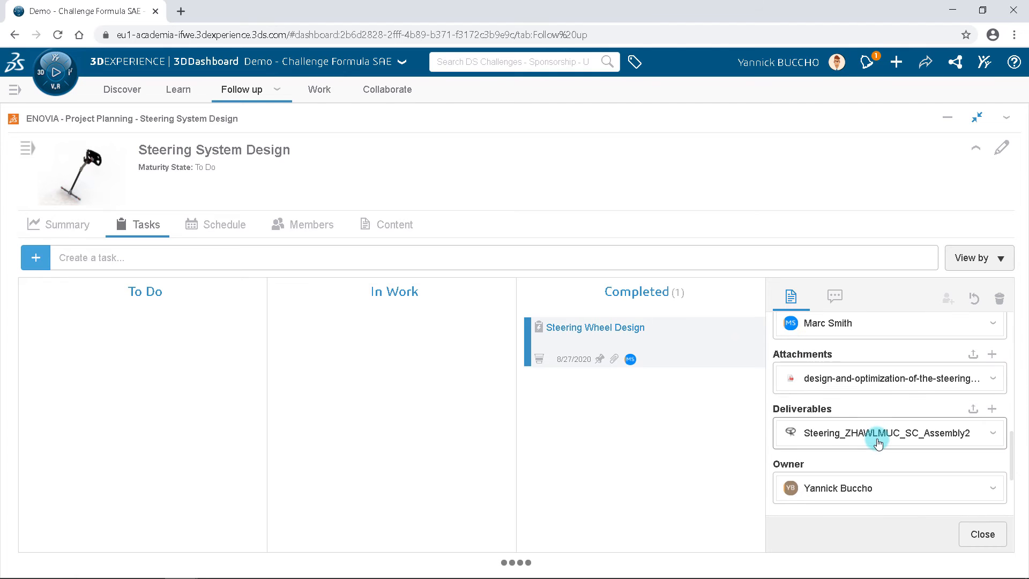
{"action": "left_click_drag", "start_coordinate": [852, 437], "coordinate": [574, 202]}
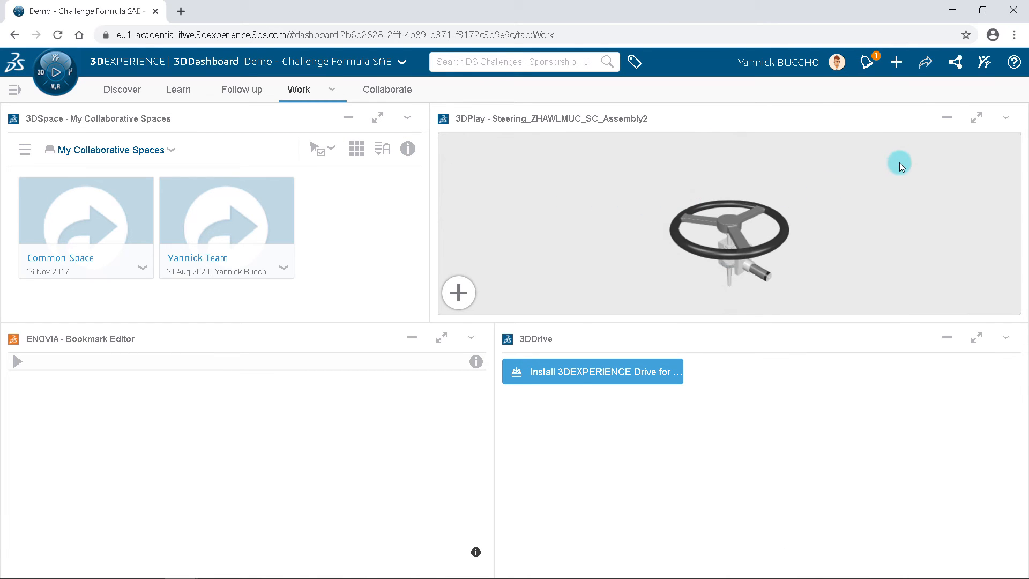
Step: Maximize the 3DPlay viewer and rotate and zoom the steering assembly to review it, then restore the dashboard
{"action": "left_click", "coordinate": [973, 122]}
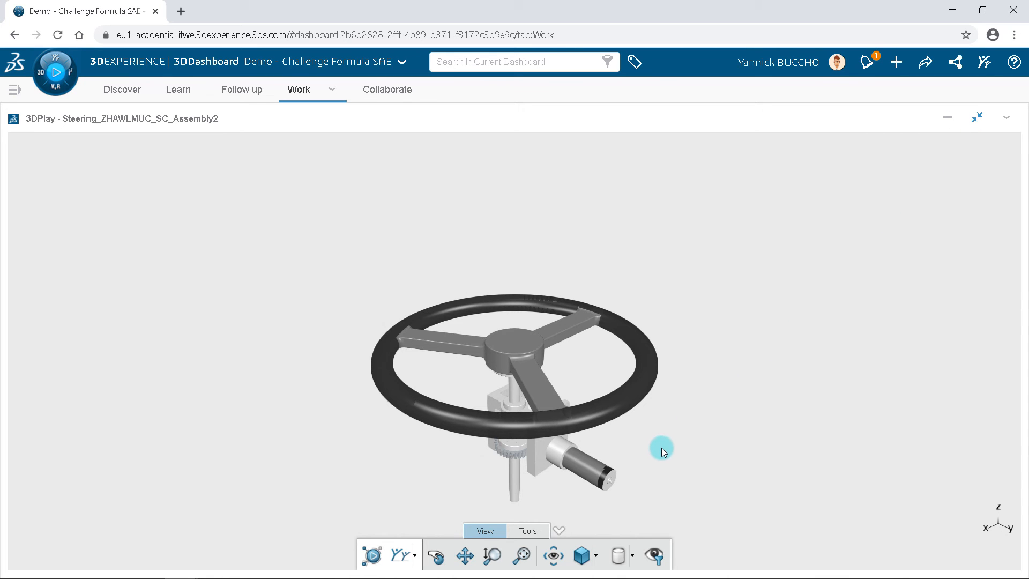
{"action": "middle_click_drag", "start_coordinate": [661, 448], "coordinate": [654, 413]}
{"action": "scroll", "coordinate": [654, 413], "scroll_direction": "down", "scroll_amount": 1}
{"action": "left_click_drag", "start_coordinate": [653, 413], "coordinate": [630, 419]}
{"action": "scroll", "coordinate": [636, 401], "scroll_direction": "up", "scroll_amount": 2}
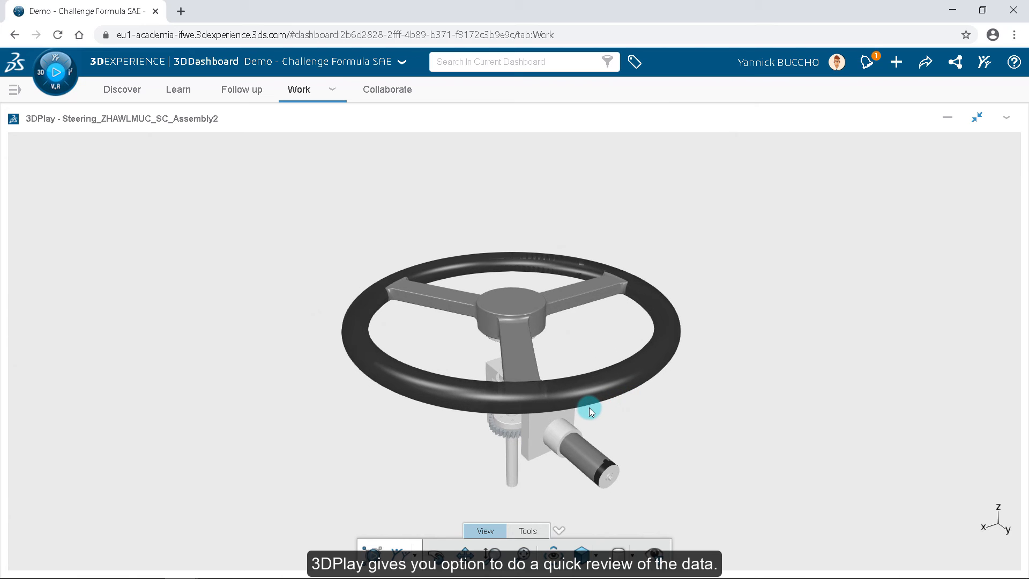
{"action": "left_click_drag", "start_coordinate": [433, 464], "coordinate": [644, 487]}
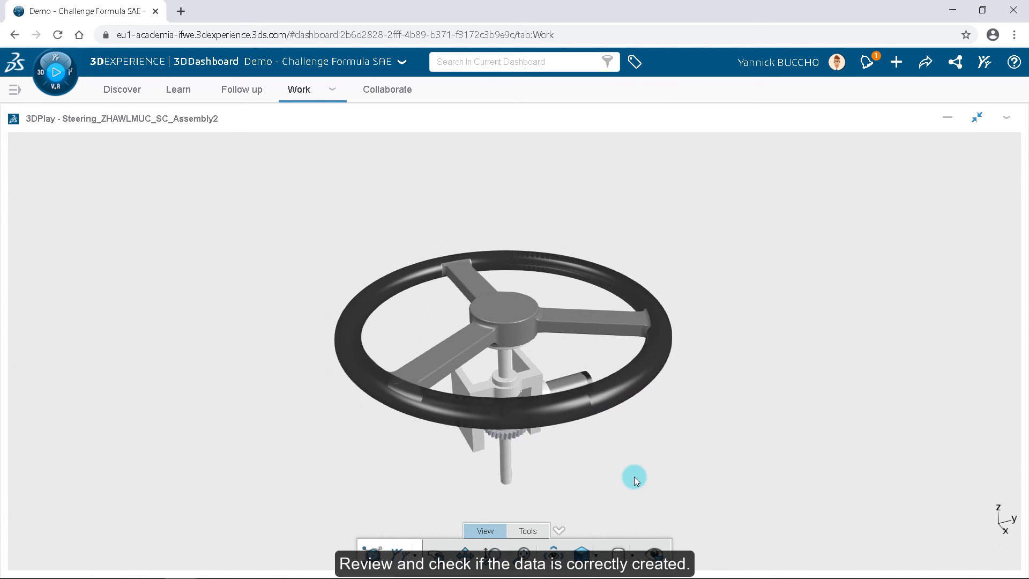
{"action": "left_click", "coordinate": [975, 117]}
{"action": "left_click", "coordinate": [736, 204]}
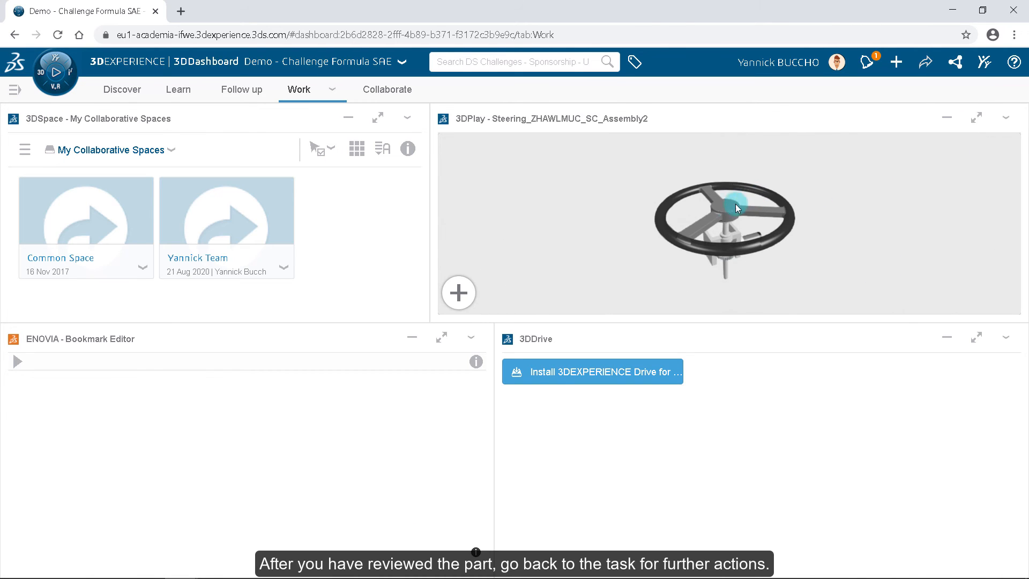
Step: Return to the Steering Wheel Design task and post the comment "Design Modification required for change in angle"
{"action": "left_click", "coordinate": [248, 93]}
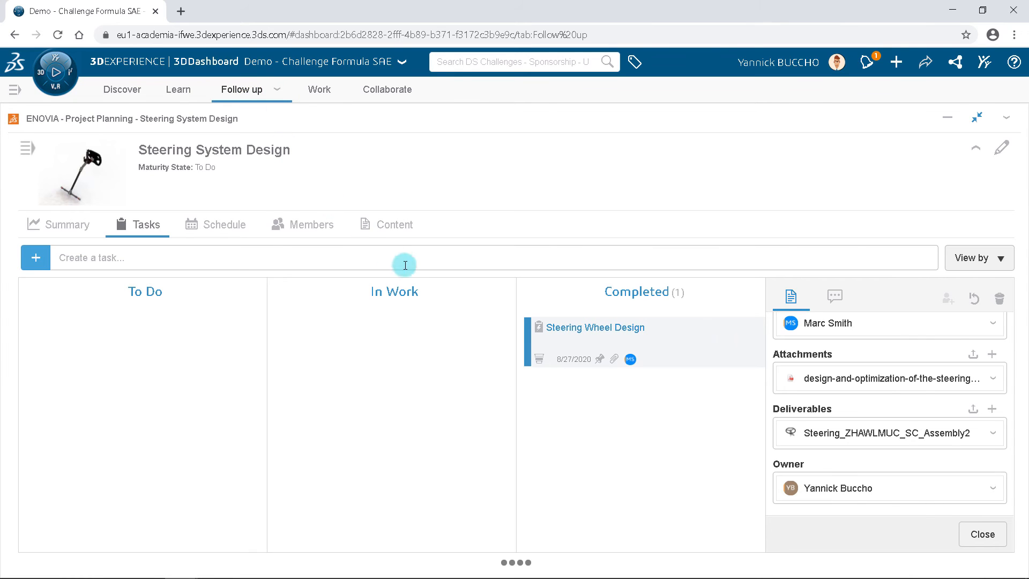
{"action": "left_click", "coordinate": [833, 300]}
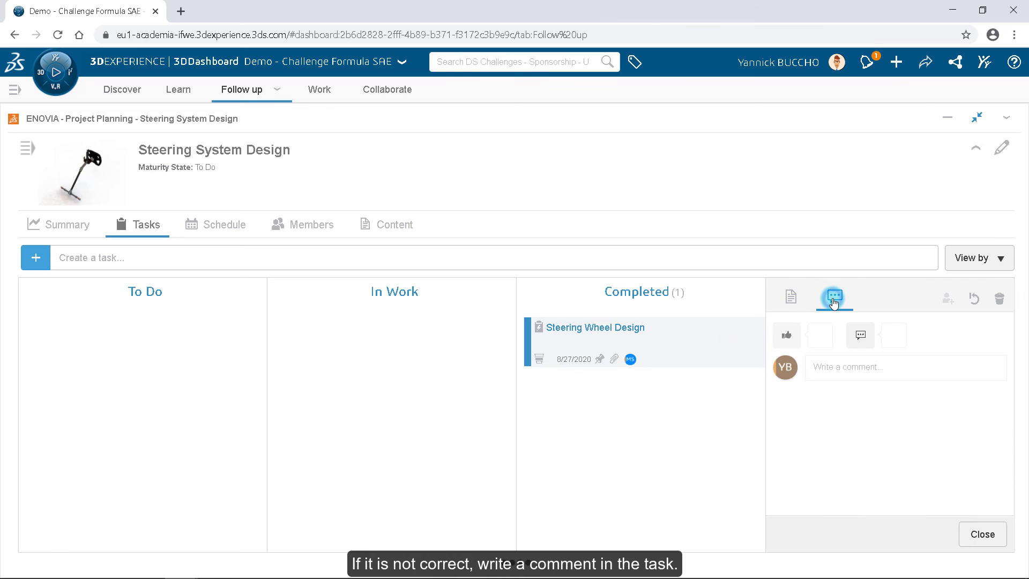
{"action": "left_click", "coordinate": [832, 365]}
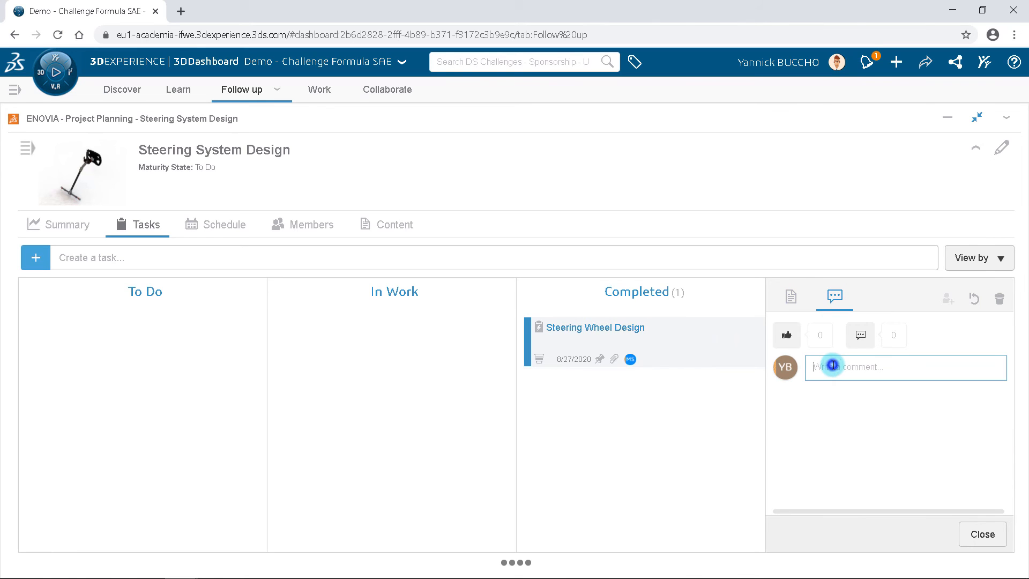
{"action": "type", "text": "Design Modification required for change in angle"}
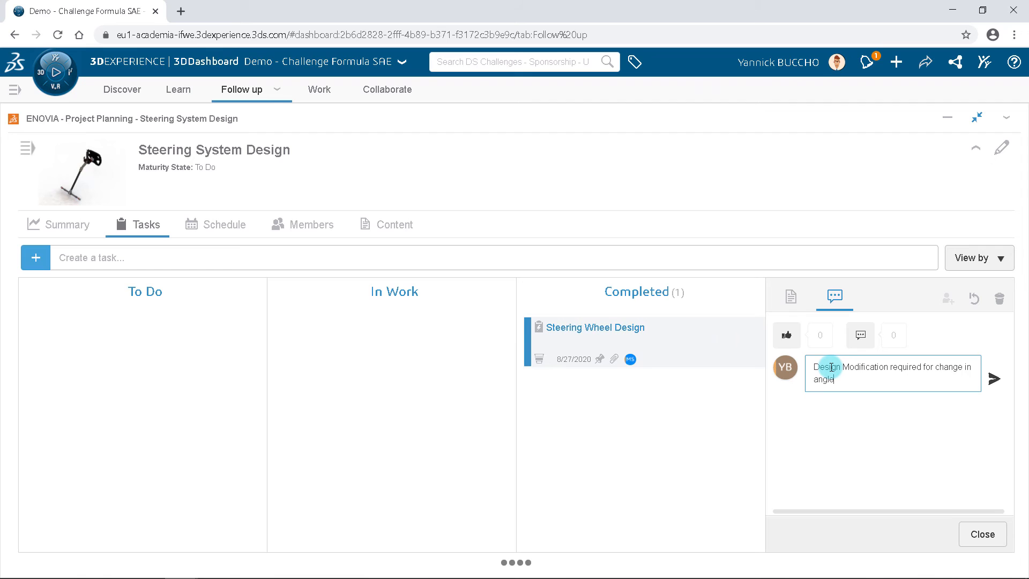
{"action": "left_click", "coordinate": [994, 379]}
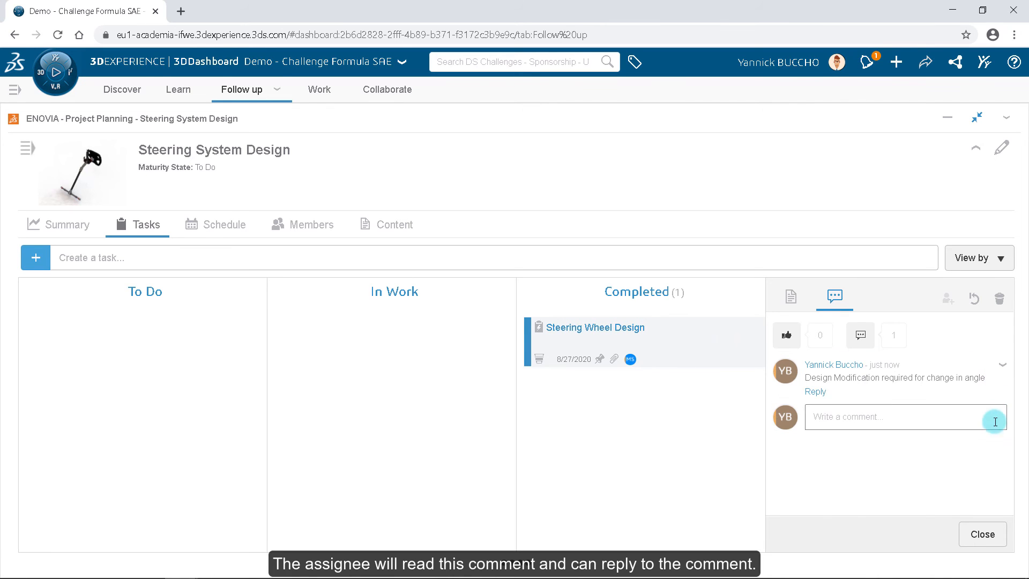
{"action": "left_click", "coordinate": [995, 535]}
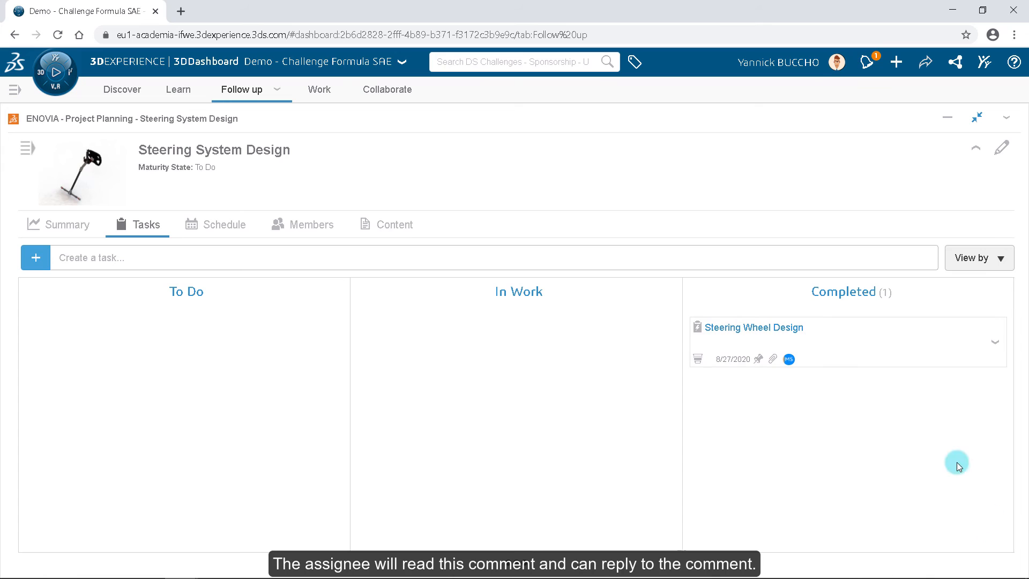
Step: Move Steering Wheel Design back to In Work and make Rack and Pinion Design depend on it
{"action": "left_click_drag", "start_coordinate": [877, 344], "coordinate": [548, 351]}
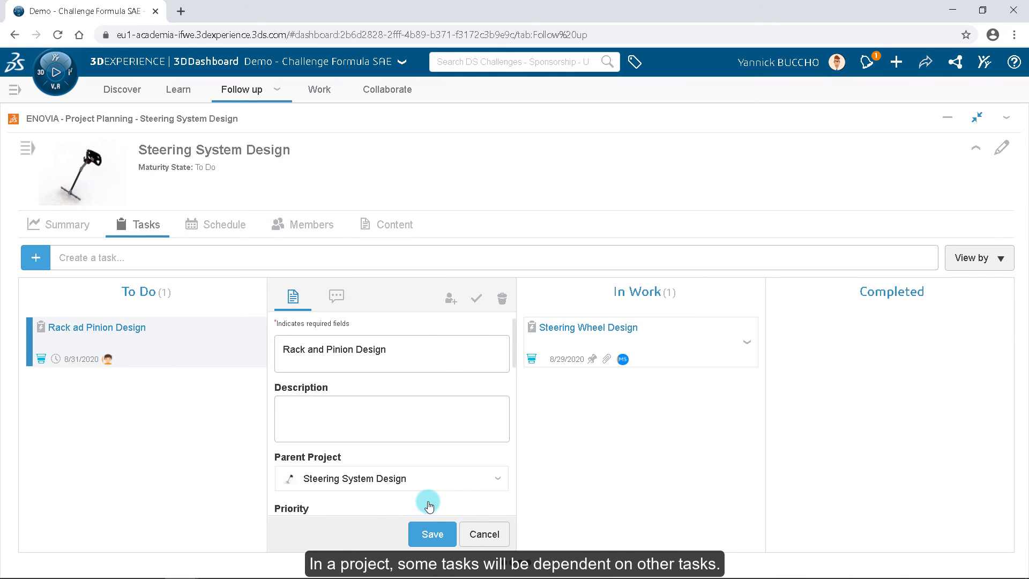
{"action": "scroll", "coordinate": [447, 487], "scroll_direction": "down", "scroll_amount": 5}
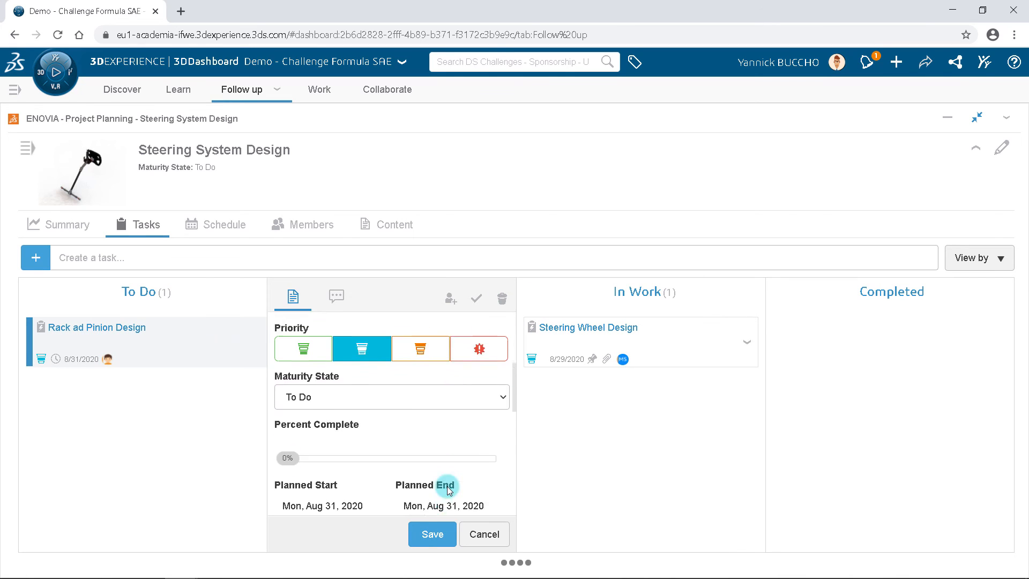
{"action": "scroll", "coordinate": [446, 487], "scroll_direction": "down", "scroll_amount": 3}
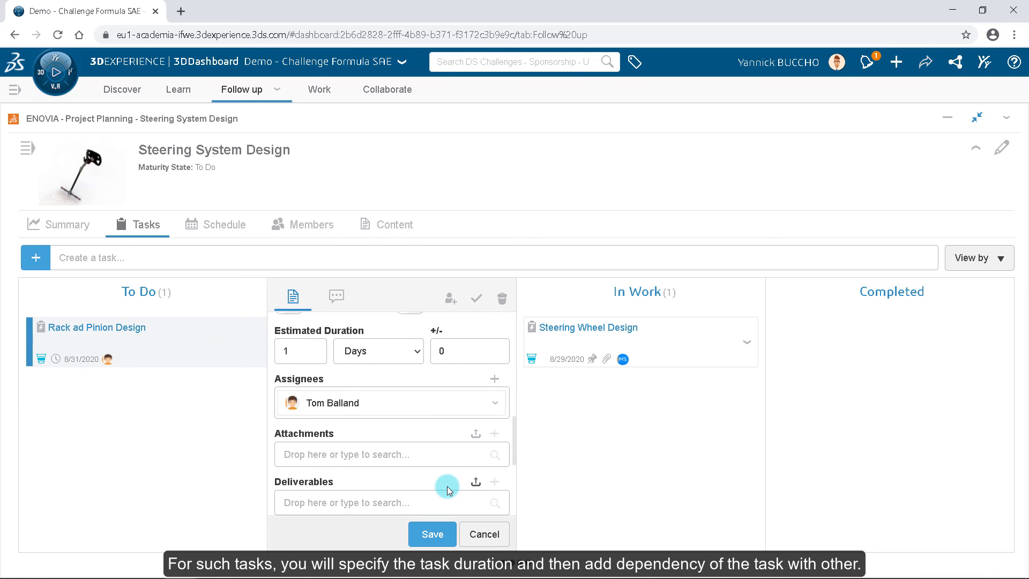
{"action": "scroll", "coordinate": [447, 486], "scroll_direction": "down", "scroll_amount": 3}
{"action": "left_click", "coordinate": [447, 486]}
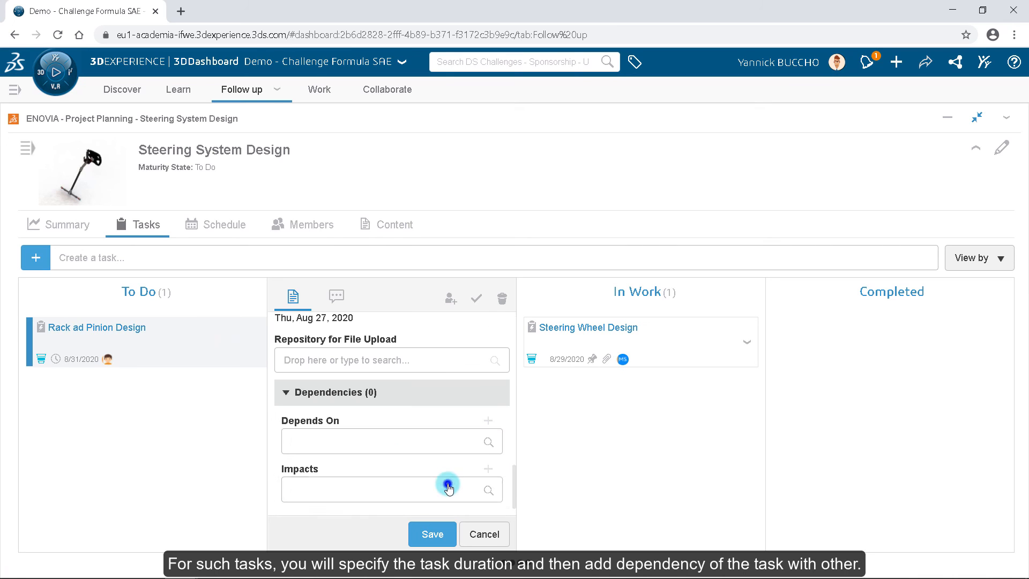
{"action": "left_click", "coordinate": [430, 442]}
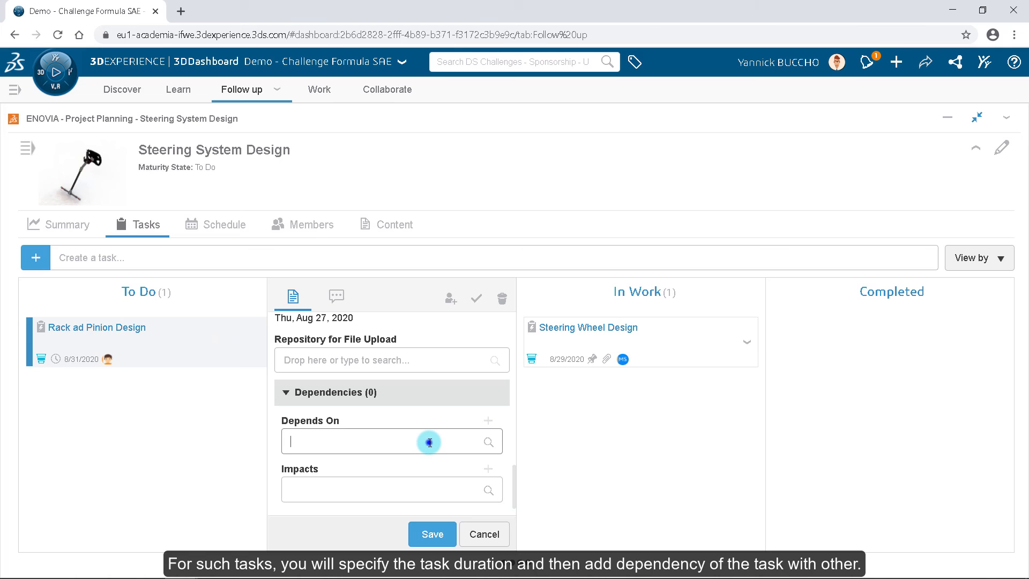
{"action": "left_click", "coordinate": [426, 468]}
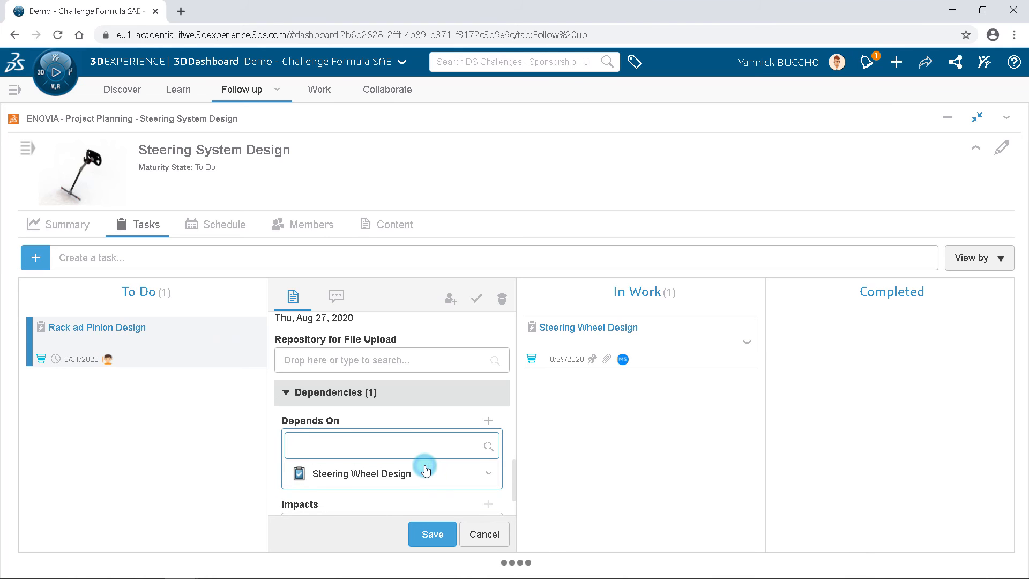
{"action": "left_click", "coordinate": [434, 534]}
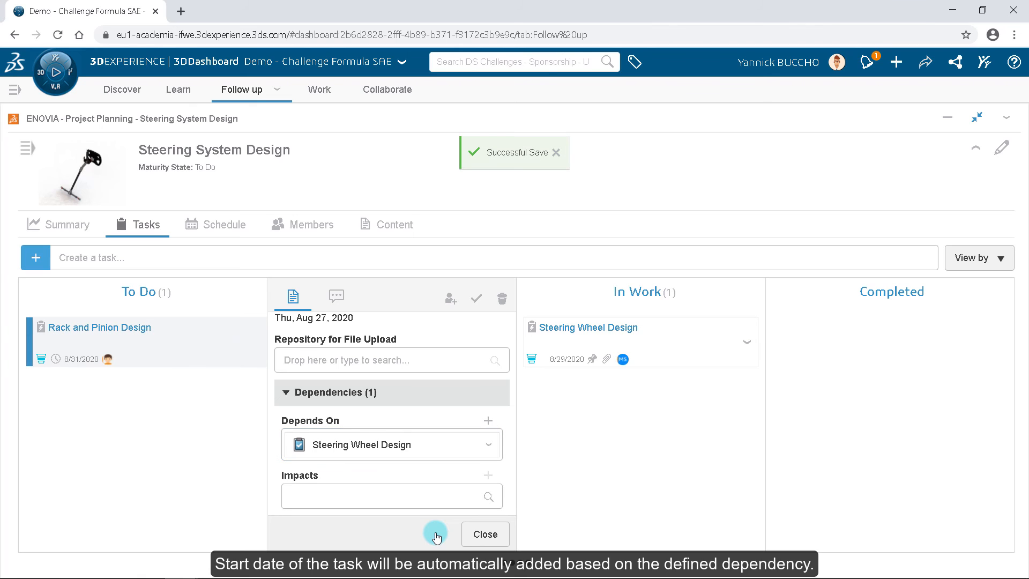
{"action": "left_click", "coordinate": [470, 538]}
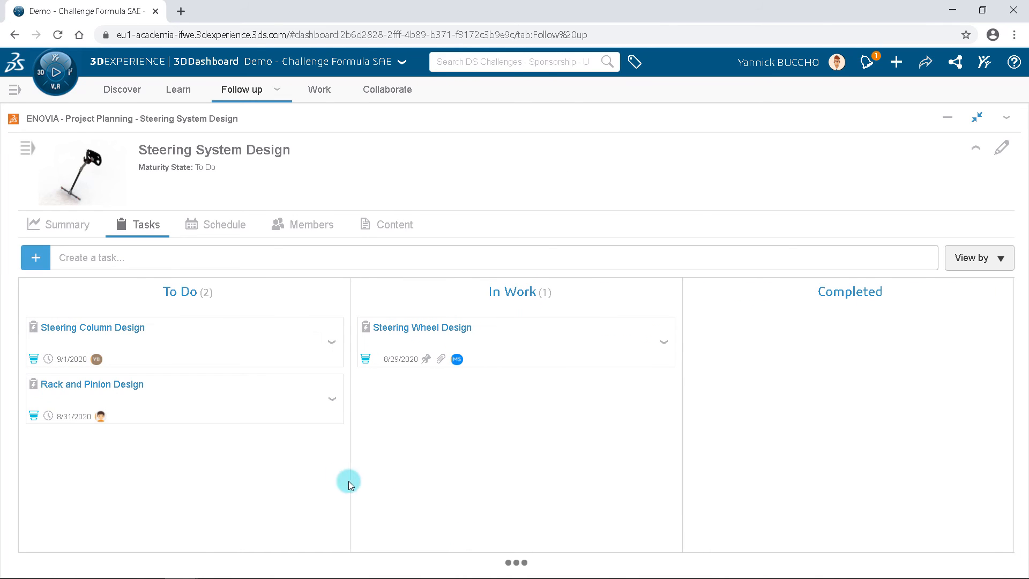
Step: Add a fixed-date milestone named Design Review on Wed, Sep 02, 2020 to the project schedule
{"action": "left_click", "coordinate": [208, 228]}
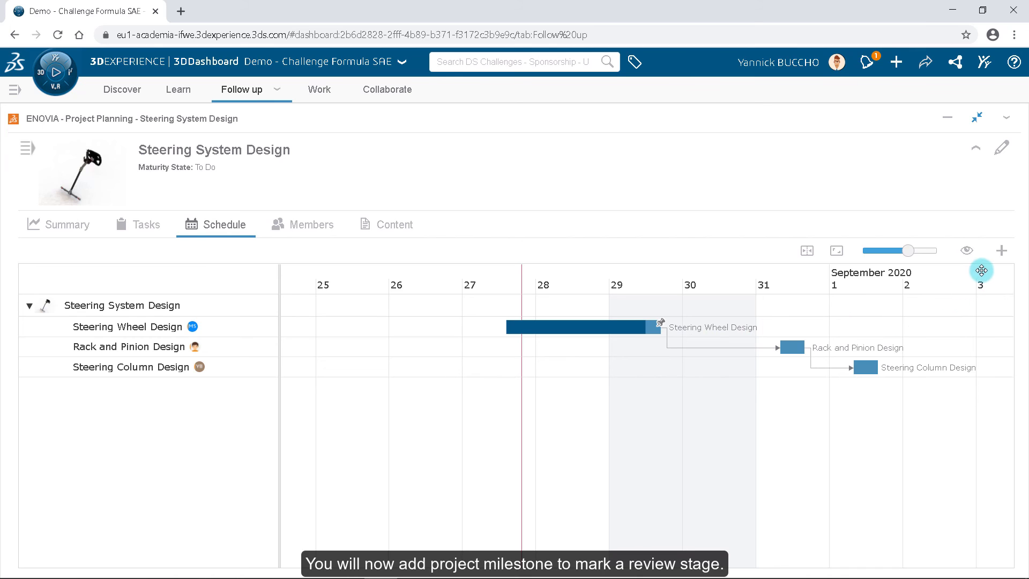
{"action": "left_click", "coordinate": [1001, 252]}
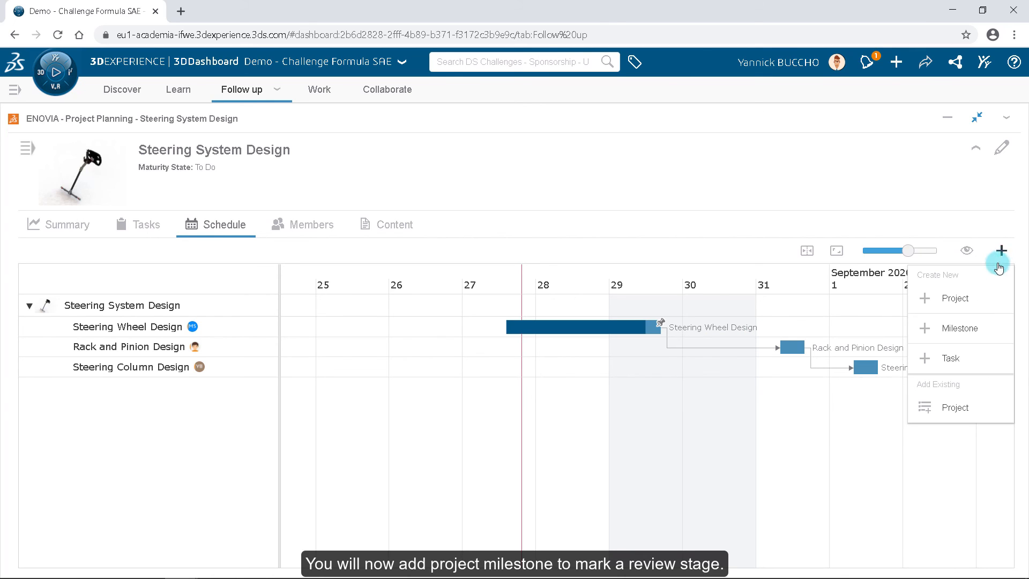
{"action": "left_click", "coordinate": [961, 329]}
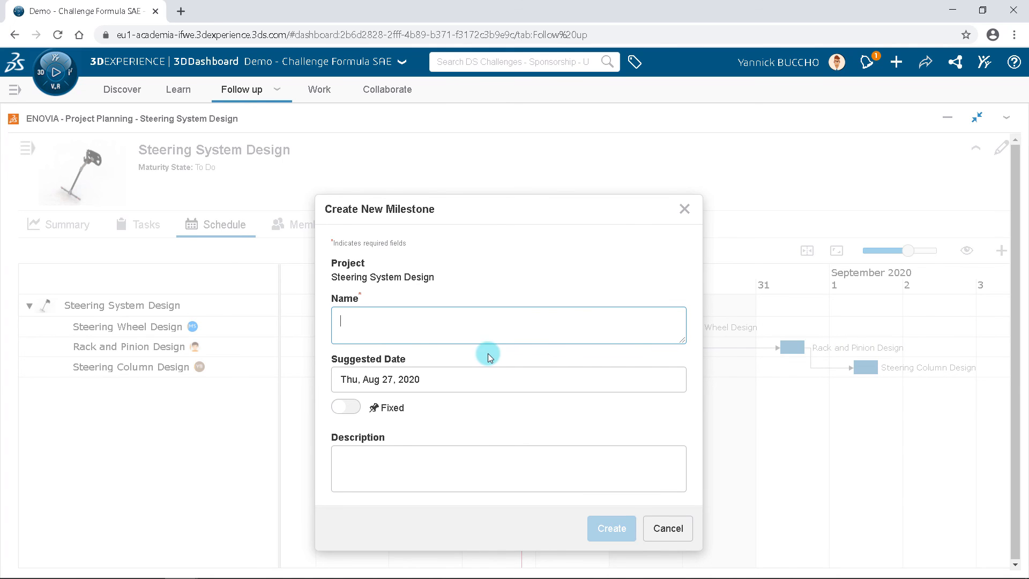
{"action": "type", "text": "Design Review"}
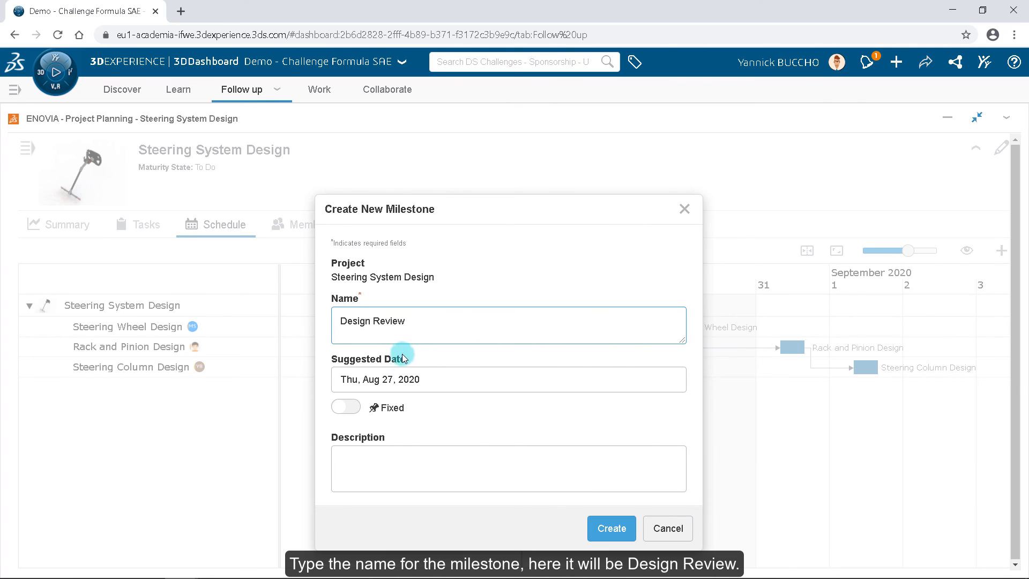
{"action": "left_click", "coordinate": [359, 383]}
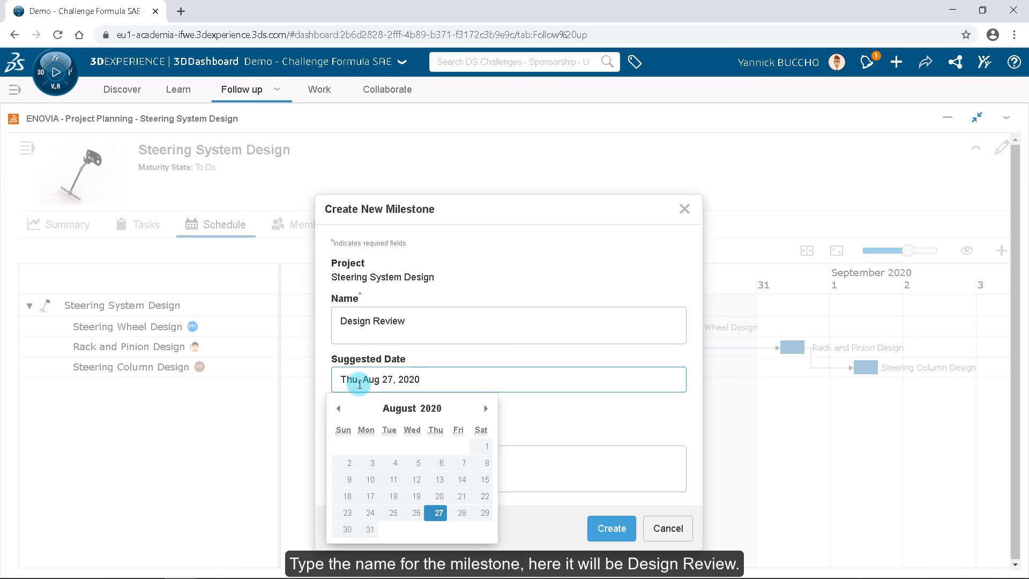
{"action": "left_click", "coordinate": [485, 408]}
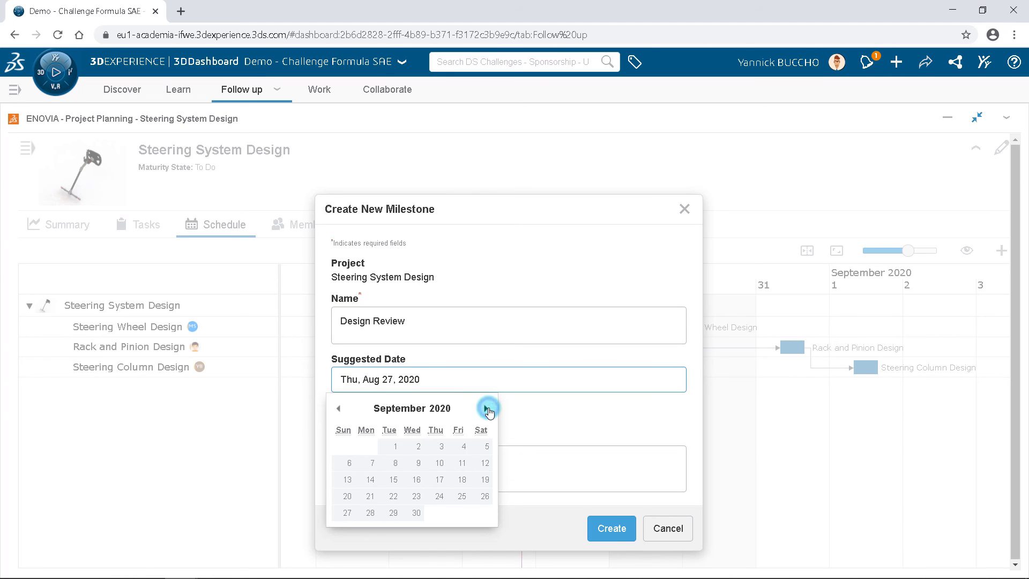
{"action": "left_click", "coordinate": [412, 446]}
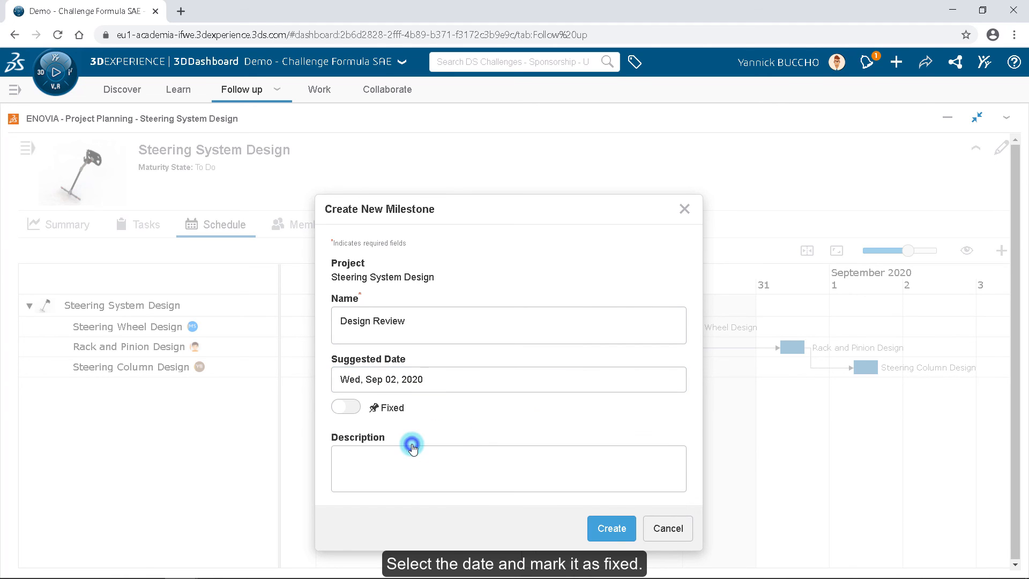
{"action": "left_click", "coordinate": [346, 409]}
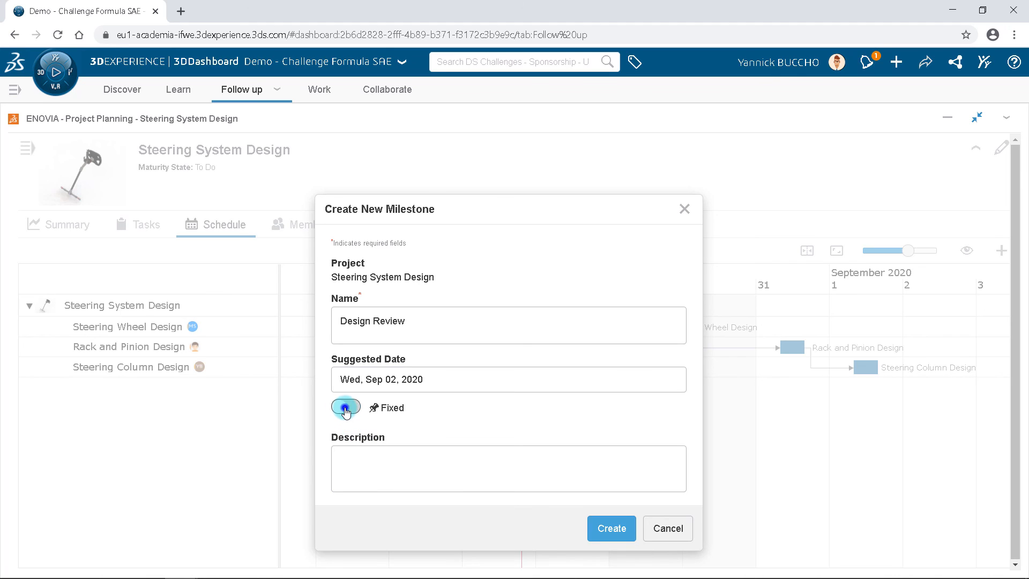
{"action": "left_click", "coordinate": [353, 450]}
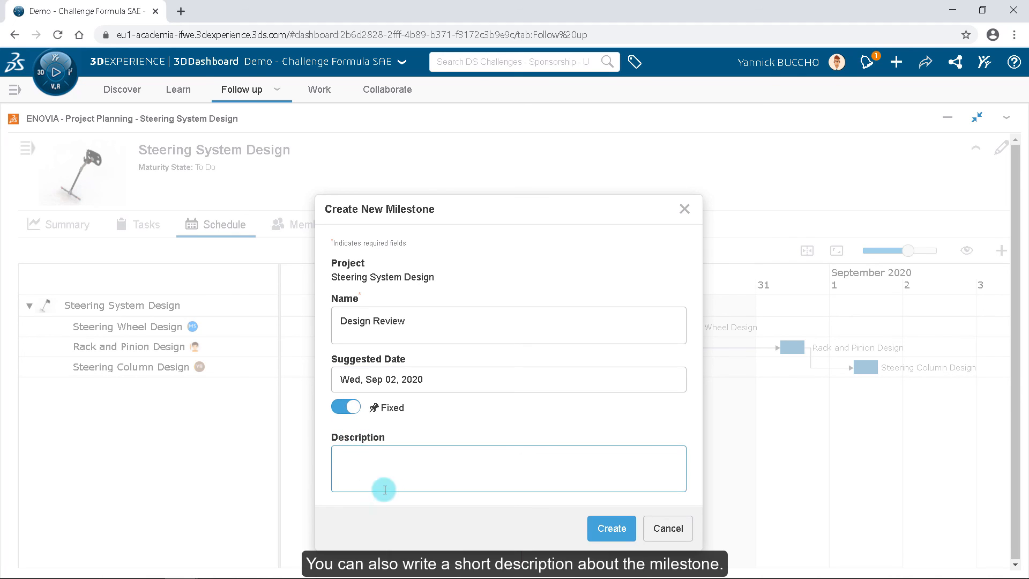
{"action": "left_click", "coordinate": [623, 531]}
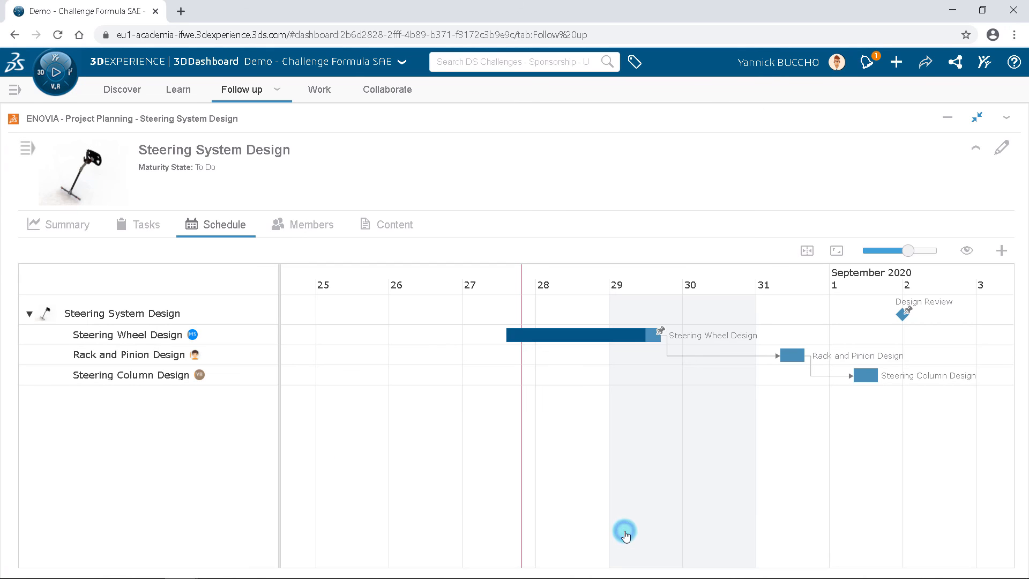
Step: Open the project's Summary and review its milestone, task, burn-down, resource and deliverable charts, then restore the widget to the dashboard
{"action": "mouse_move", "coordinate": [903, 320]}
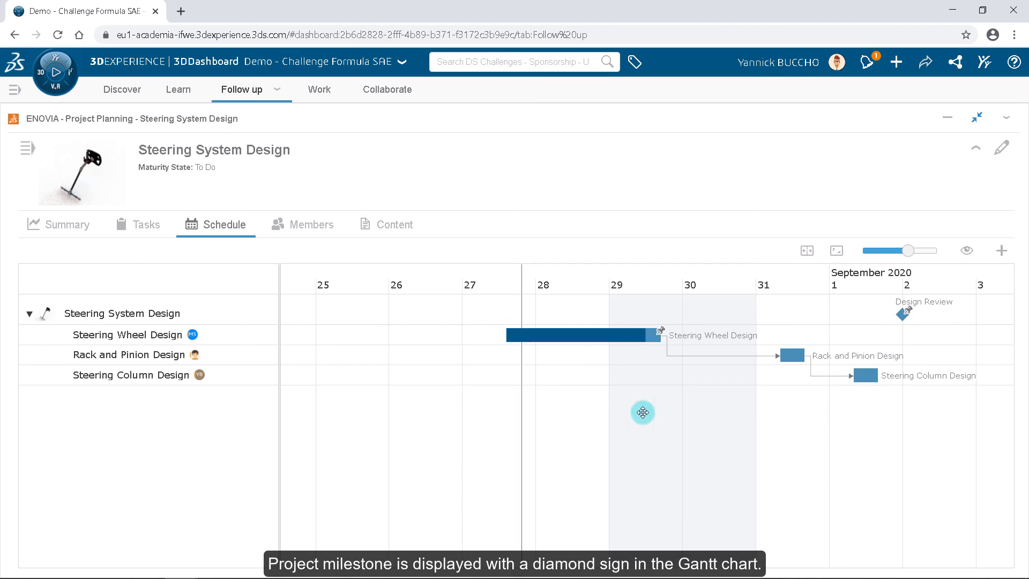
{"action": "left_click", "coordinate": [60, 227]}
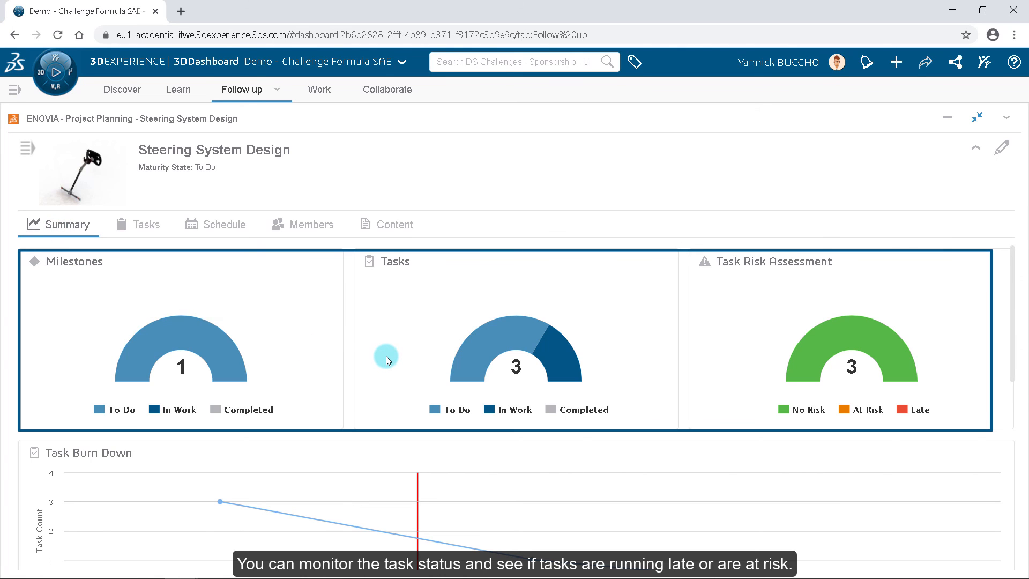
{"action": "scroll", "coordinate": [437, 379], "scroll_direction": "down", "scroll_amount": 3}
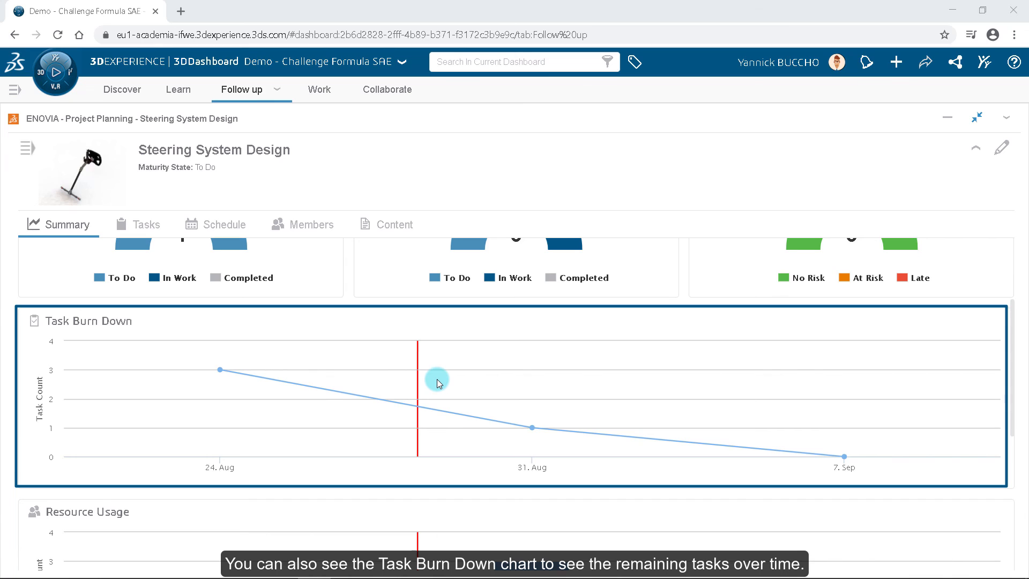
{"action": "scroll", "coordinate": [436, 379], "scroll_direction": "down", "scroll_amount": 4}
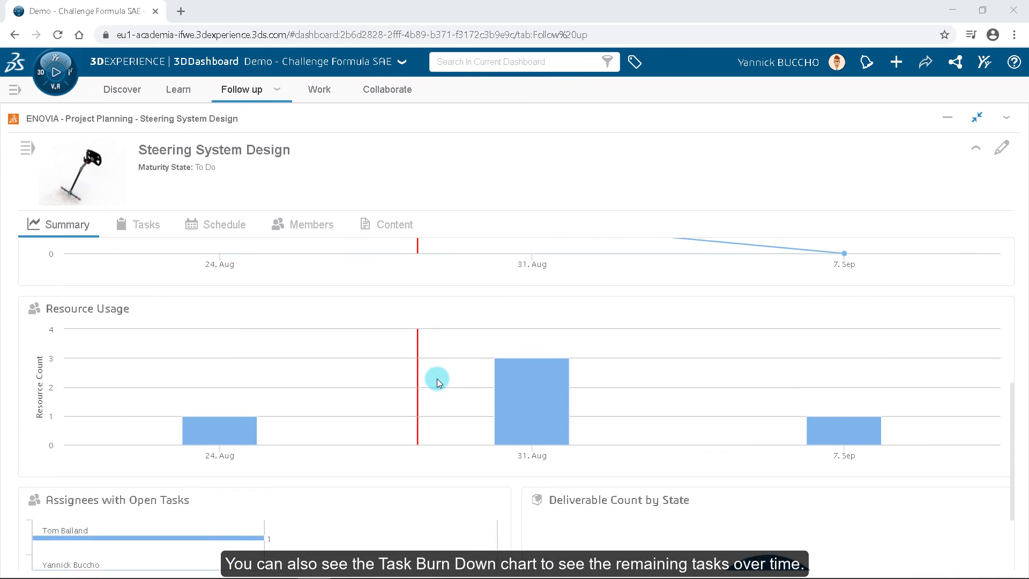
{"action": "scroll", "coordinate": [436, 378], "scroll_direction": "down", "scroll_amount": 2}
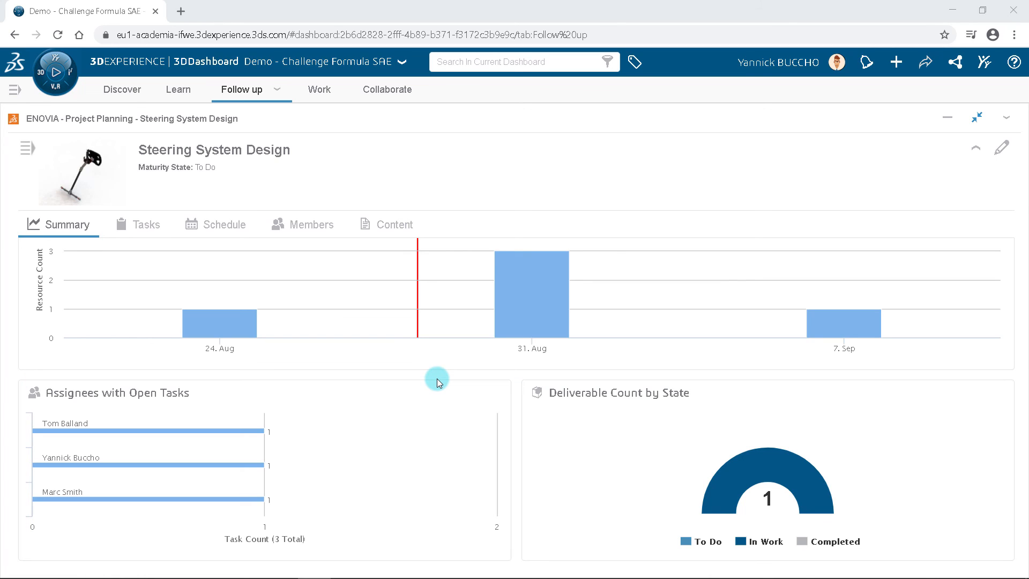
{"action": "scroll", "coordinate": [436, 378], "scroll_direction": "up", "scroll_amount": 3}
{"action": "scroll", "coordinate": [436, 378], "scroll_direction": "up", "scroll_amount": 6}
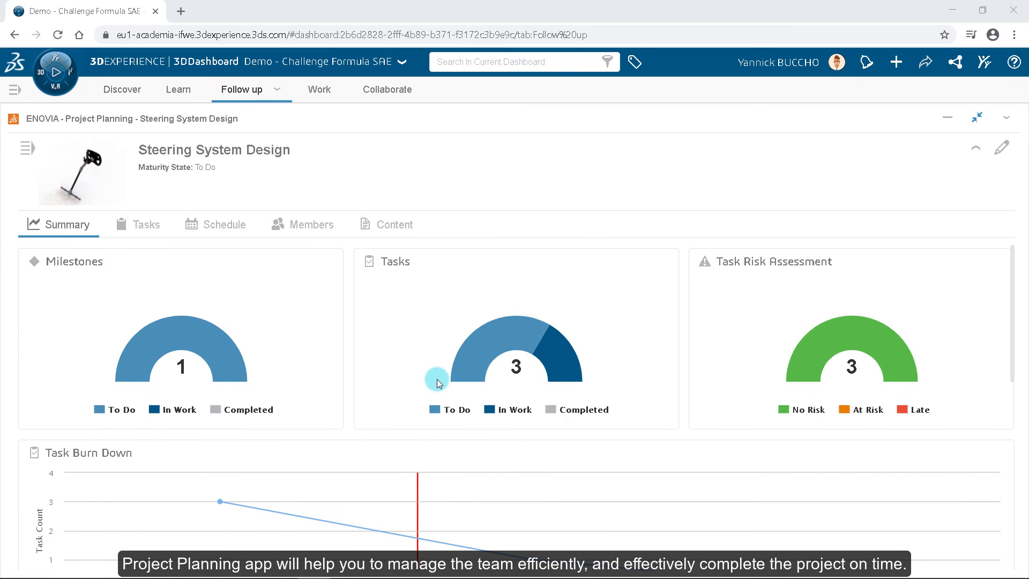
{"action": "left_click", "coordinate": [967, 120]}
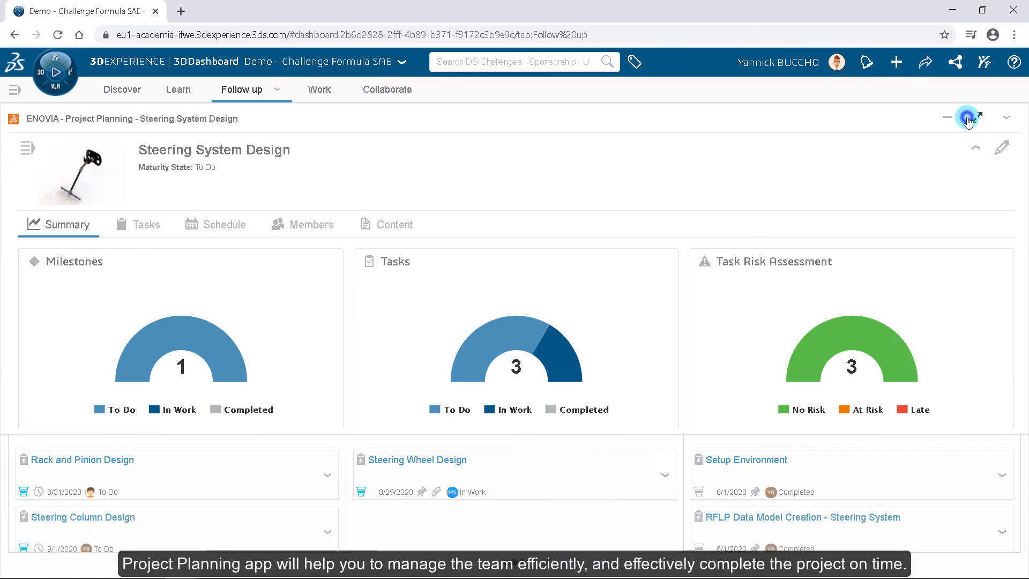